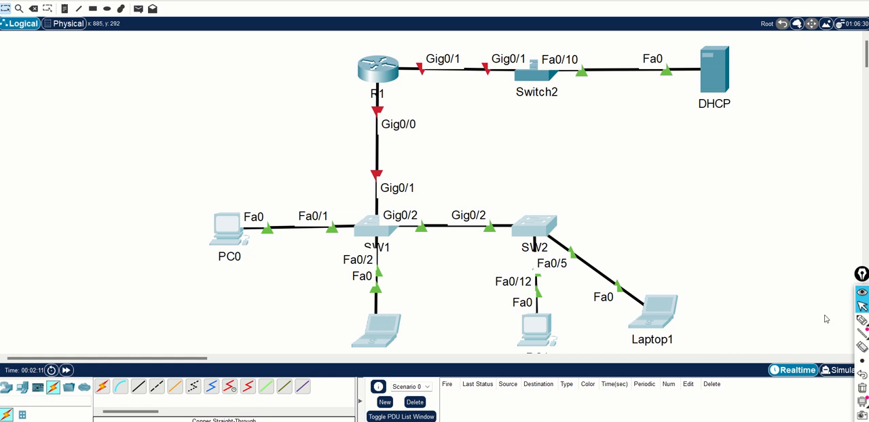
Underline PC0 and the DHCP server with the annotation pen, trace the path from PC0 through SW1 to R1, and erase the marks
{"action": "left_click", "coordinate": [862, 321]}
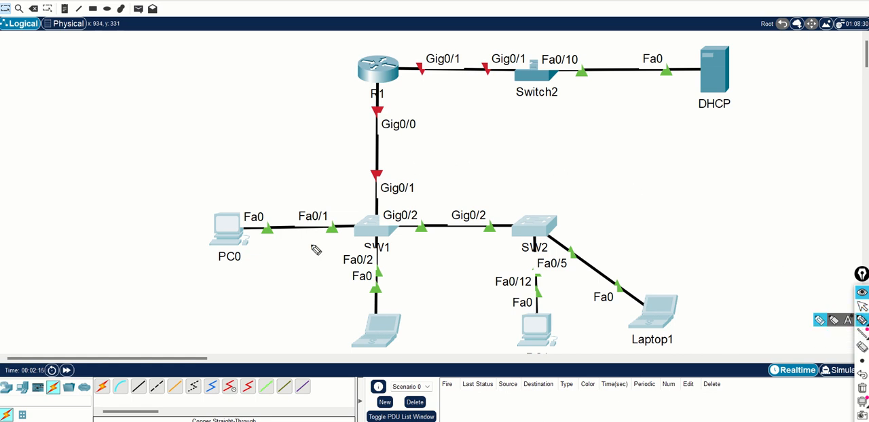
{"action": "left_click_drag", "start_coordinate": [211, 268], "coordinate": [241, 272]}
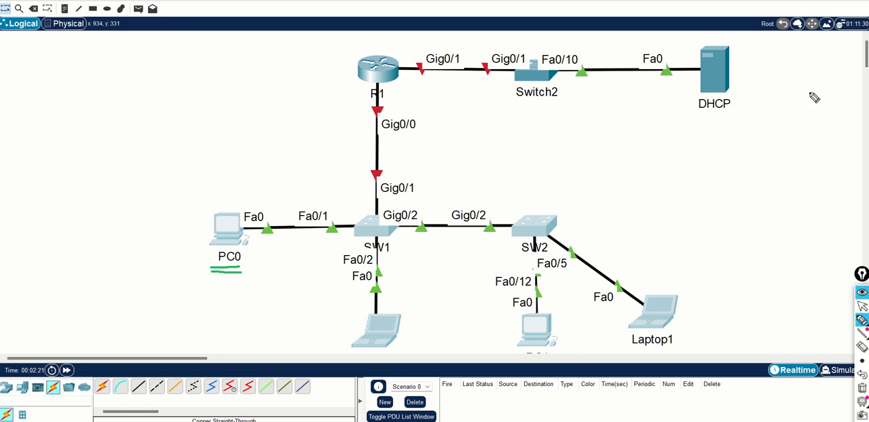
{"action": "left_click_drag", "start_coordinate": [695, 116], "coordinate": [734, 120]}
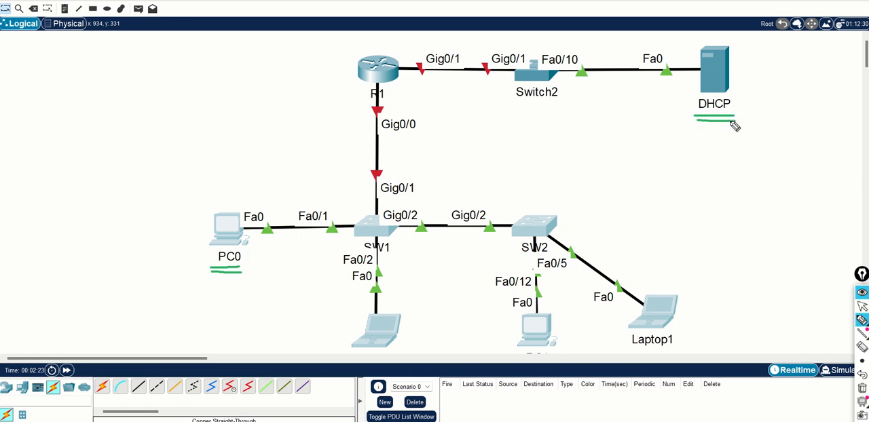
{"action": "mouse_move", "coordinate": [255, 241]}
{"action": "left_mouse_down"}
{"action": "mouse_move", "coordinate": [322, 247]}
{"action": "mouse_move", "coordinate": [360, 234]}
{"action": "mouse_move", "coordinate": [380, 180]}
{"action": "mouse_move", "coordinate": [383, 83]}
{"action": "left_mouse_up"}
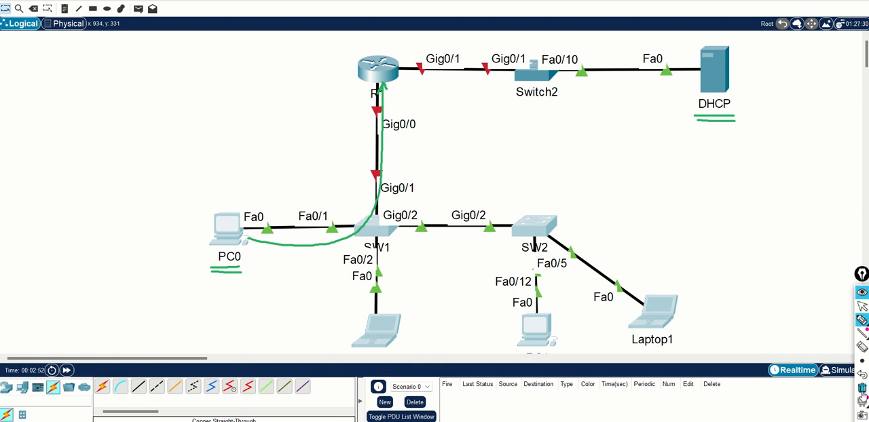
{"action": "left_click", "coordinate": [863, 388]}
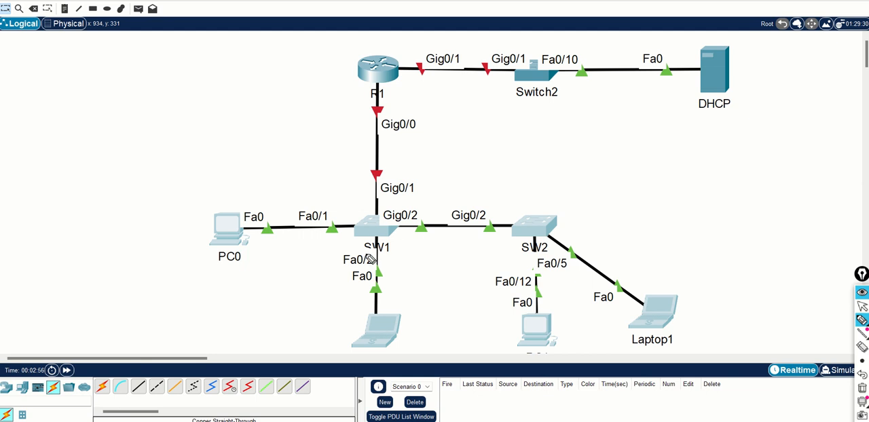
Underline the SW1 and SW2 labels with the annotation pen, erase the marks and return to the normal pointer
{"action": "left_click_drag", "start_coordinate": [366, 255], "coordinate": [406, 260]}
{"action": "left_click_drag", "start_coordinate": [521, 256], "coordinate": [557, 260]}
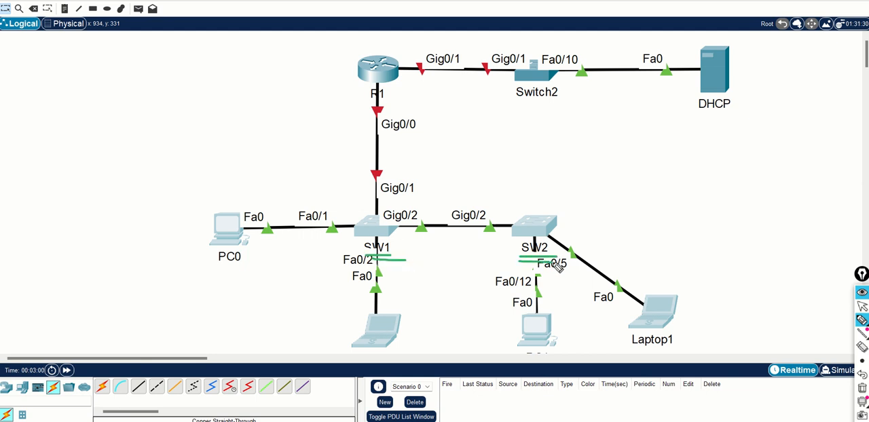
{"action": "left_click", "coordinate": [863, 388]}
{"action": "left_click", "coordinate": [862, 307]}
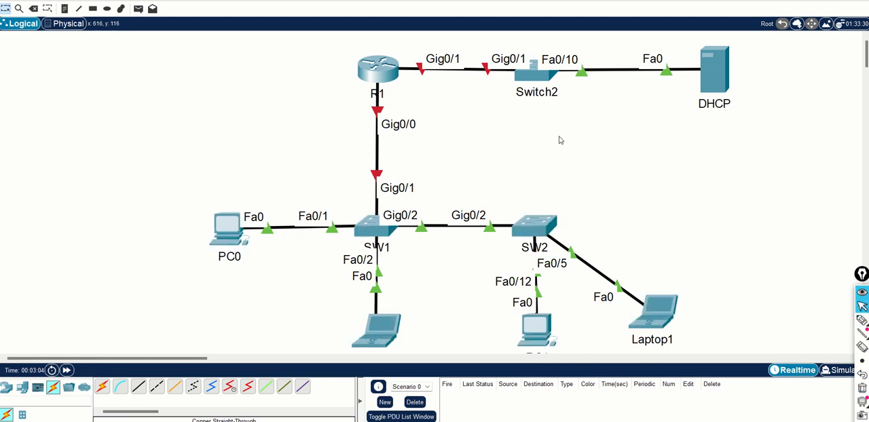
Open router R1 in an enlarged window and start a session on its IOS command line
{"action": "left_click", "coordinate": [382, 78]}
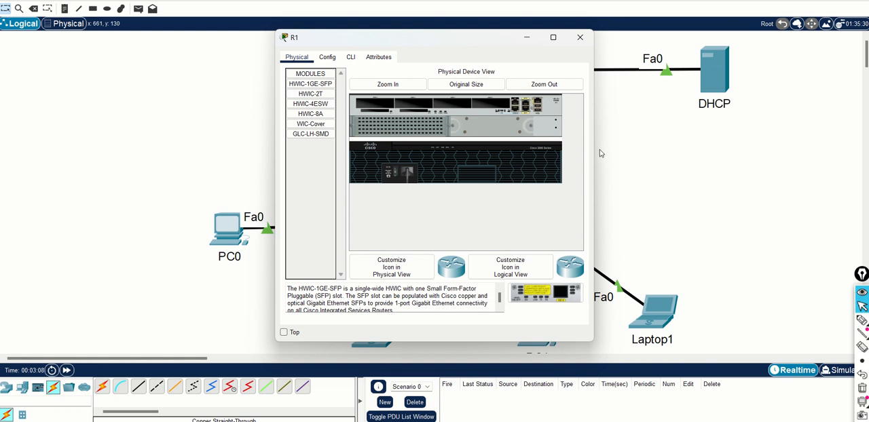
{"action": "left_click_drag", "start_coordinate": [595, 165], "coordinate": [778, 174]}
{"action": "left_click_drag", "start_coordinate": [577, 38], "coordinate": [599, 101]}
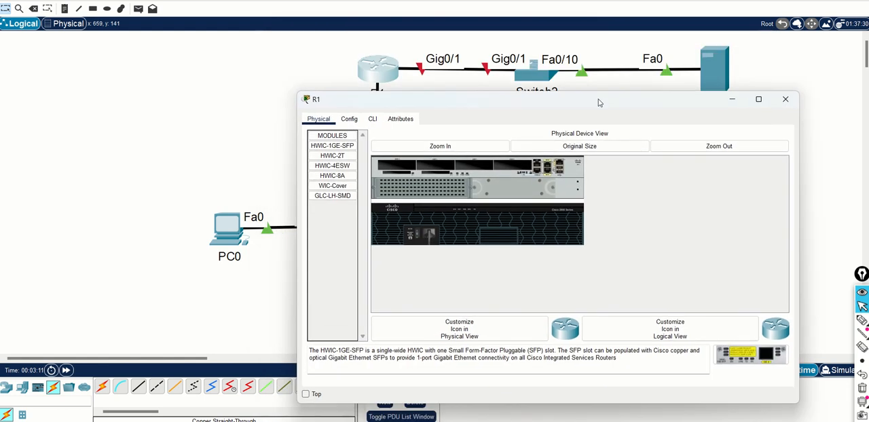
{"action": "left_click", "coordinate": [349, 119]}
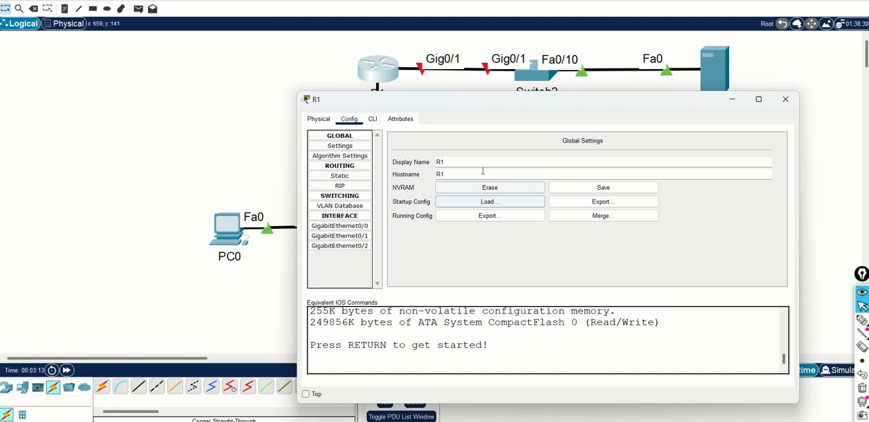
{"action": "left_click", "coordinate": [372, 119]}
{"action": "key", "text": "Return"}
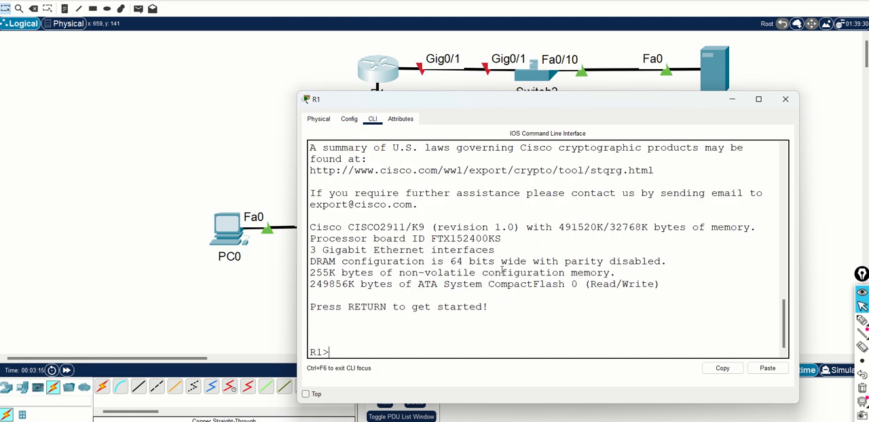
{"action": "key", "text": "Return"}
Enter privileged mode and global configuration mode on R1 with en and config t
{"action": "type", "text": "en"}
{"action": "key", "text": "Return"}
{"action": "type", "text": "co"}
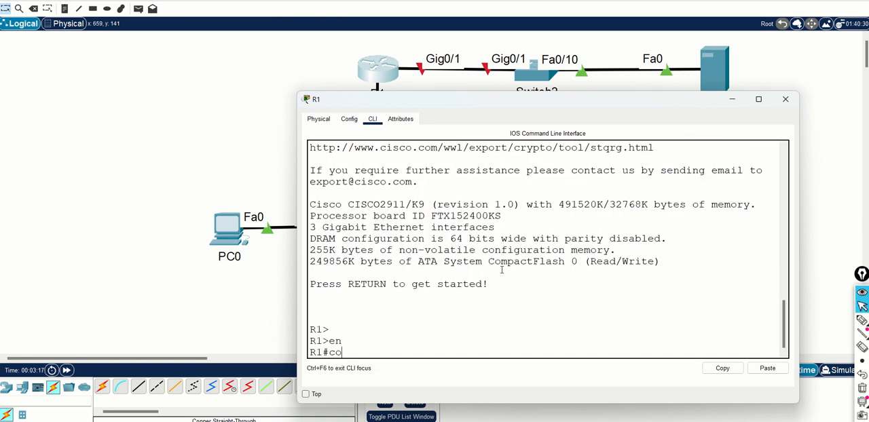
{"action": "type", "text": "nfig t"}
{"action": "key", "text": "Return"}
Enter interface configuration mode for gigabitEthernet 0/0 on R1
{"action": "type", "text": "in"}
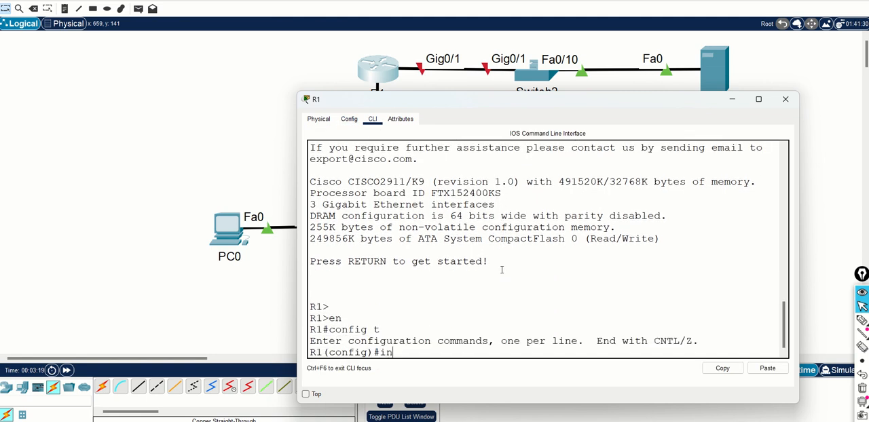
{"action": "type", "text": "ter"}
{"action": "key", "text": "Tab"}
{"action": "type", "text": "g"}
{"action": "key", "text": "Tab"}
{"action": "type", "text": "0/"}
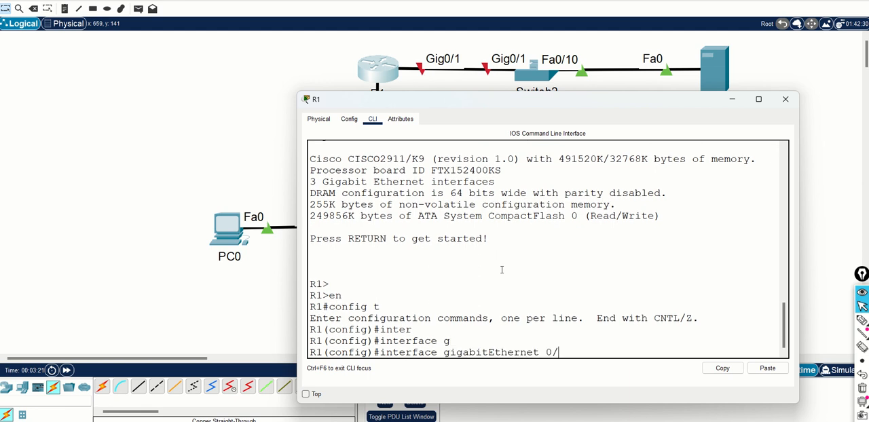
{"action": "type", "text": "0"}
{"action": "key", "text": "Return"}
Assign IP address 172.16.1.1 with subnet mask 255.255.255.0 to R1's GigabitEthernet0/0
{"action": "type", "text": "ip a"}
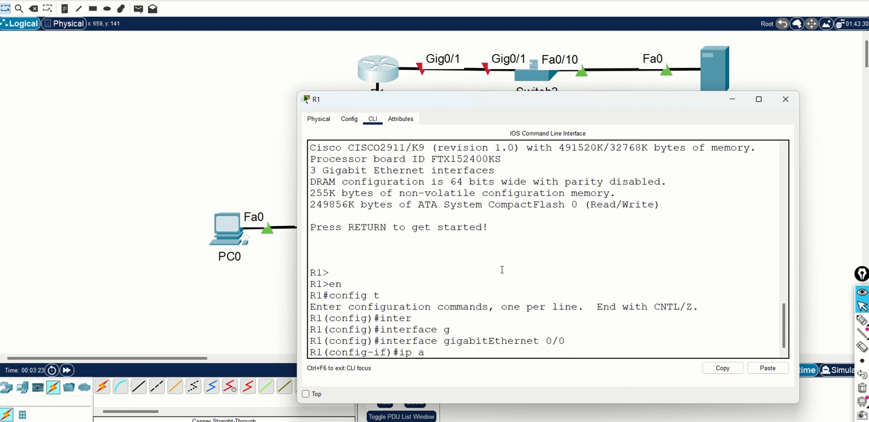
{"action": "type", "text": "dd"}
{"action": "key", "text": "Tab"}
{"action": "type", "text": "172.1"}
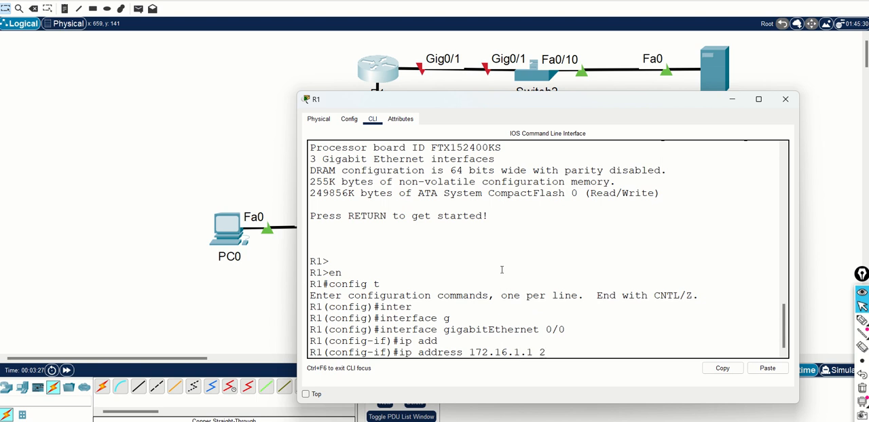
{"action": "type", "text": "6.1.1 255.255.255.0"}
{"action": "key", "text": "Return"}
Enable the GigabitEthernet0/0 interface with no shutdown and minimize R1's window
{"action": "type", "text": "no shu"}
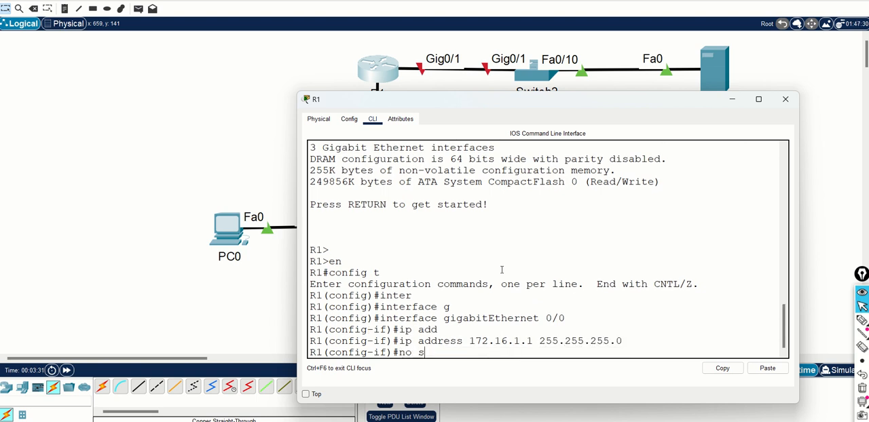
{"action": "key", "text": "Tab"}
{"action": "key", "text": "Return"}
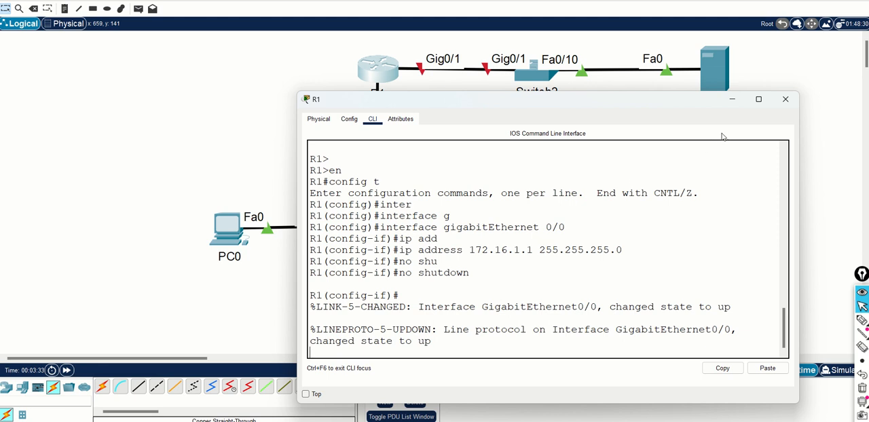
{"action": "left_click", "coordinate": [732, 99]}
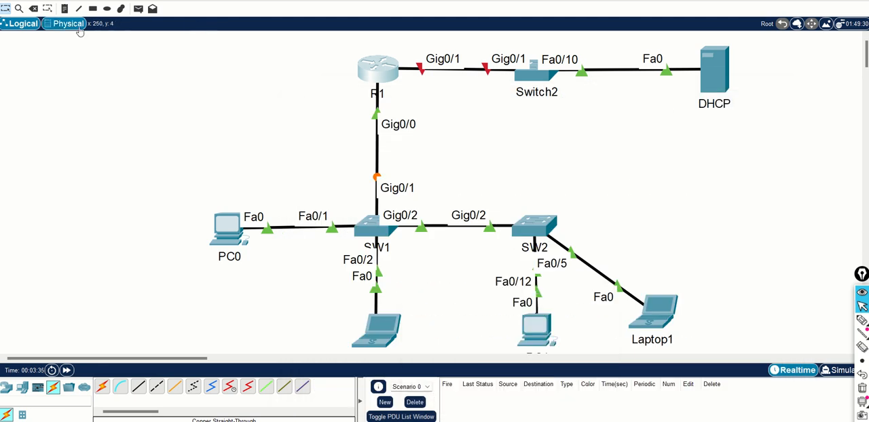
Add the note 172.16.1.1/24 to the topology and place it just below R1's Gig0/0 label
{"action": "left_click", "coordinate": [65, 9]}
{"action": "left_click", "coordinate": [394, 105]}
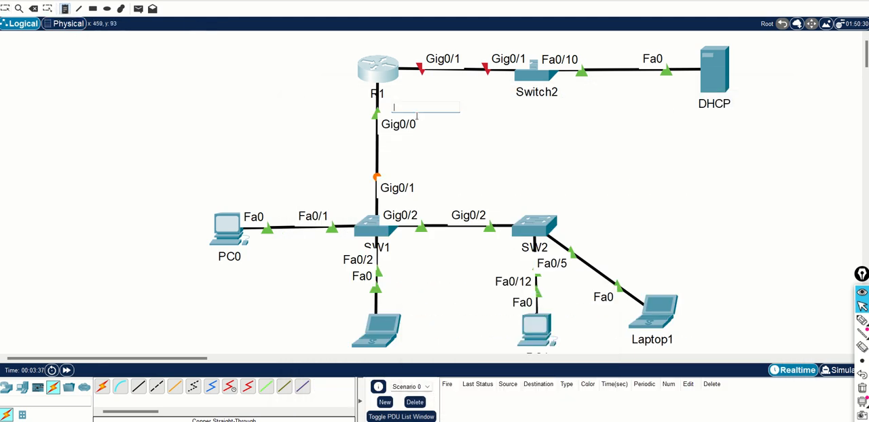
{"action": "type", "text": "172.16.1.1/24"}
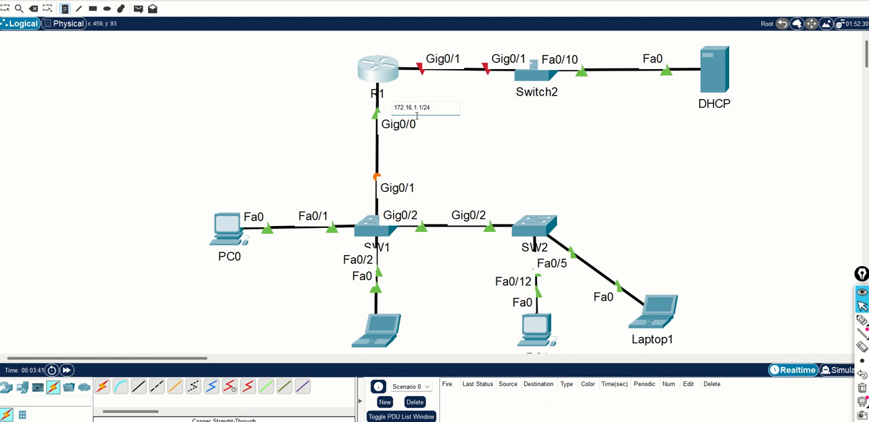
{"action": "left_click", "coordinate": [650, 172]}
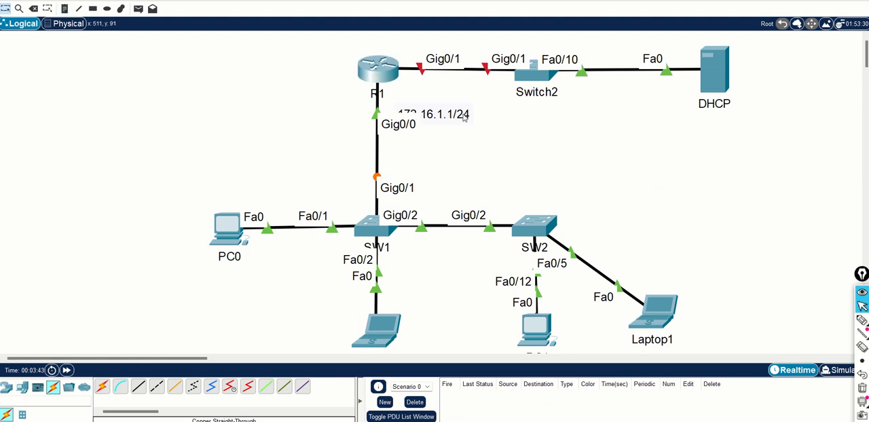
{"action": "left_click_drag", "start_coordinate": [465, 116], "coordinate": [453, 148]}
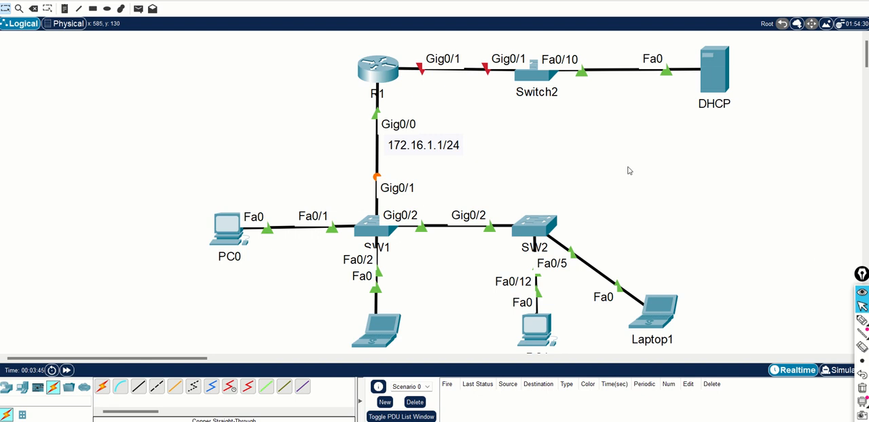
Mark PC0, the laptop below SW1, the PC below SW2 and Laptop1 with annotation pen strokes
{"action": "left_click", "coordinate": [858, 323]}
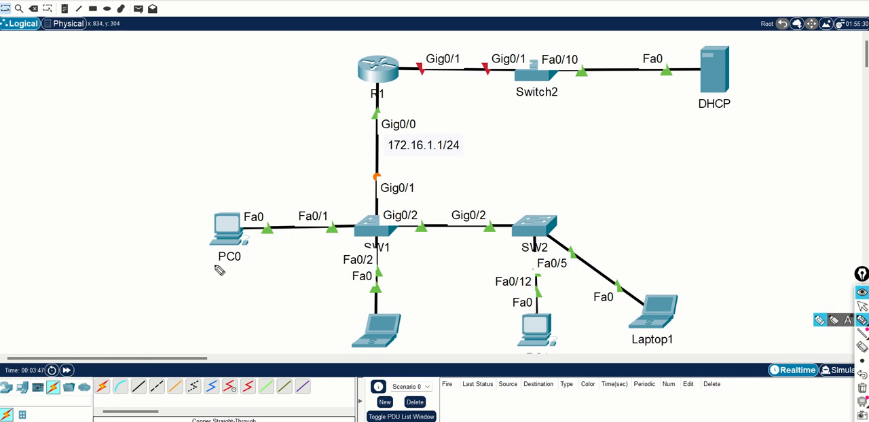
{"action": "mouse_move", "coordinate": [214, 265]}
{"action": "left_mouse_down"}
{"action": "mouse_move", "coordinate": [241, 265]}
{"action": "mouse_move", "coordinate": [227, 271]}
{"action": "left_mouse_up"}
{"action": "mouse_move", "coordinate": [338, 339]}
{"action": "left_mouse_down"}
{"action": "mouse_move", "coordinate": [355, 338]}
{"action": "mouse_move", "coordinate": [352, 346]}
{"action": "left_mouse_up"}
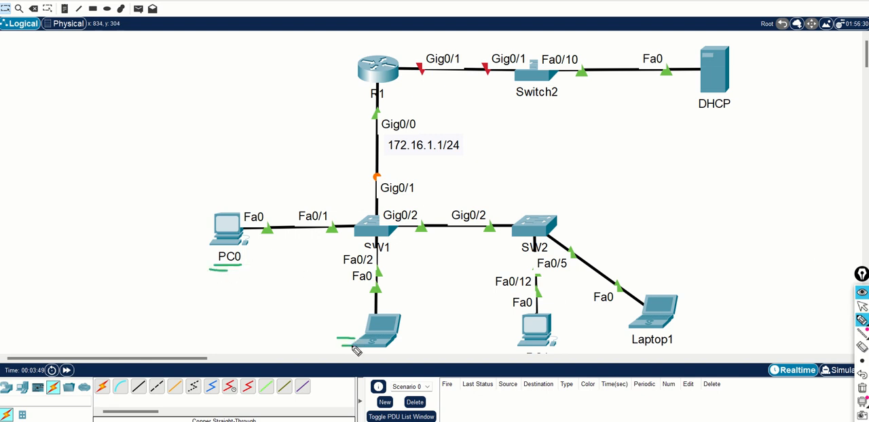
{"action": "left_click_drag", "start_coordinate": [492, 332], "coordinate": [519, 331]}
{"action": "left_click_drag", "start_coordinate": [490, 335], "coordinate": [510, 335]}
{"action": "left_click_drag", "start_coordinate": [633, 347], "coordinate": [673, 347]}
{"action": "left_click_drag", "start_coordinate": [637, 351], "coordinate": [676, 350]}
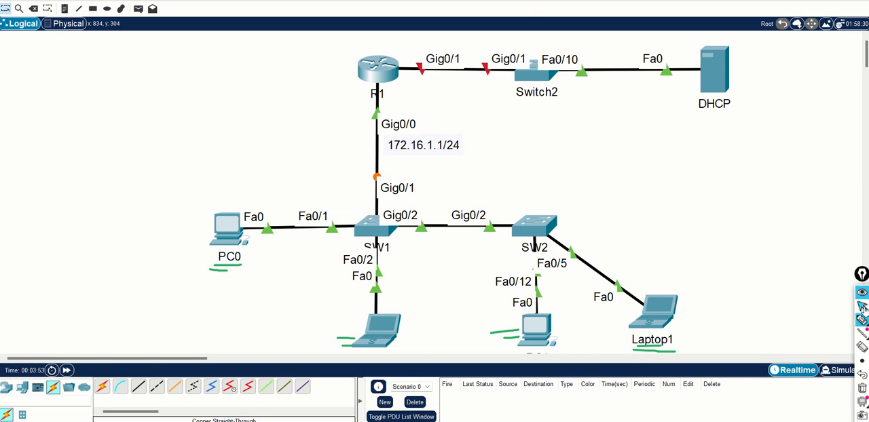
{"action": "left_click", "coordinate": [863, 308]}
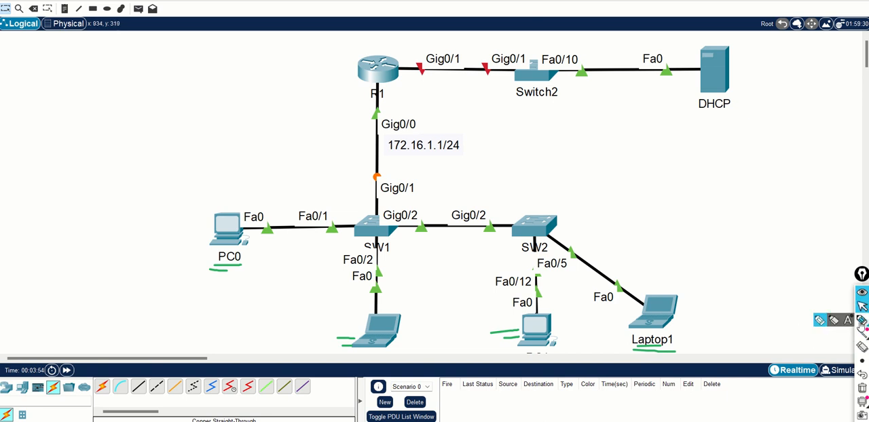
Draw an arrow beside the DHCP server, circle the 172.16.1.1/24 note with the annotation pen, and erase all marks
{"action": "left_click", "coordinate": [861, 323]}
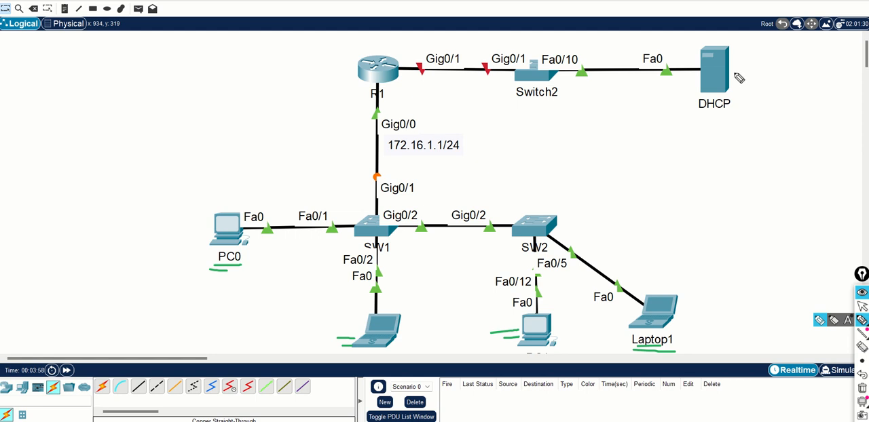
{"action": "mouse_move", "coordinate": [734, 73]}
{"action": "left_mouse_down"}
{"action": "mouse_move", "coordinate": [764, 69]}
{"action": "mouse_move", "coordinate": [764, 78]}
{"action": "left_mouse_up"}
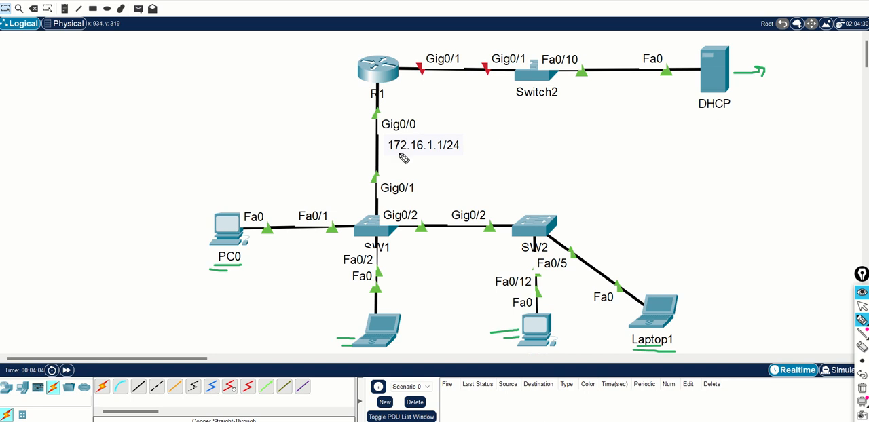
{"action": "mouse_move", "coordinate": [388, 156]}
{"action": "left_mouse_down"}
{"action": "mouse_move", "coordinate": [477, 158]}
{"action": "mouse_move", "coordinate": [472, 142]}
{"action": "mouse_move", "coordinate": [406, 140]}
{"action": "mouse_move", "coordinate": [389, 149]}
{"action": "mouse_move", "coordinate": [396, 158]}
{"action": "left_mouse_up"}
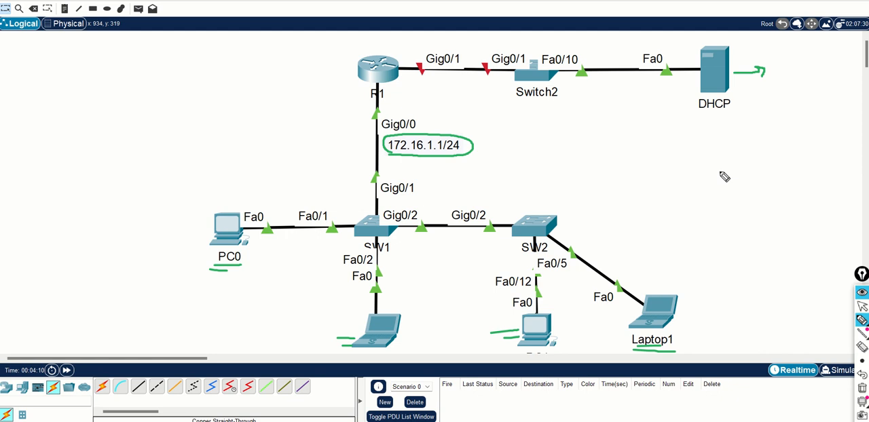
{"action": "left_click", "coordinate": [862, 387]}
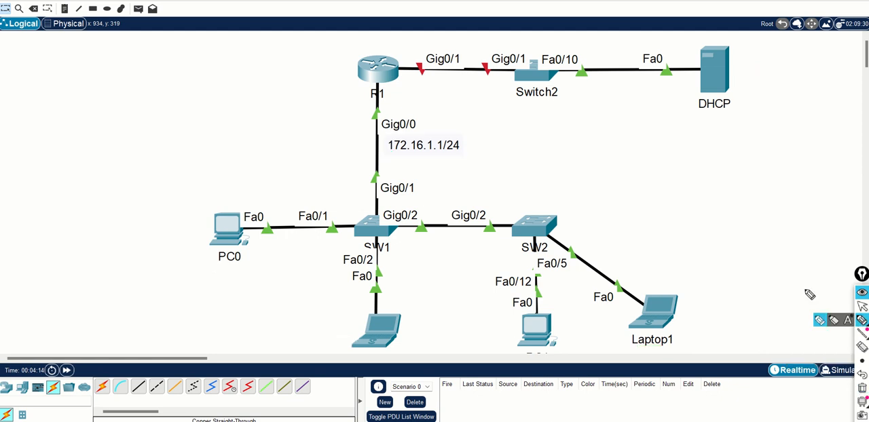
Circle the 172.16.1.1/24 note, handwrite 10.10.10.0/24 beside the DHCP server, erase the marks and return to the normal pointer
{"action": "mouse_move", "coordinate": [396, 162]}
{"action": "left_mouse_down"}
{"action": "mouse_move", "coordinate": [453, 164]}
{"action": "mouse_move", "coordinate": [479, 152]}
{"action": "mouse_move", "coordinate": [456, 135]}
{"action": "mouse_move", "coordinate": [383, 144]}
{"action": "mouse_move", "coordinate": [412, 166]}
{"action": "left_mouse_up"}
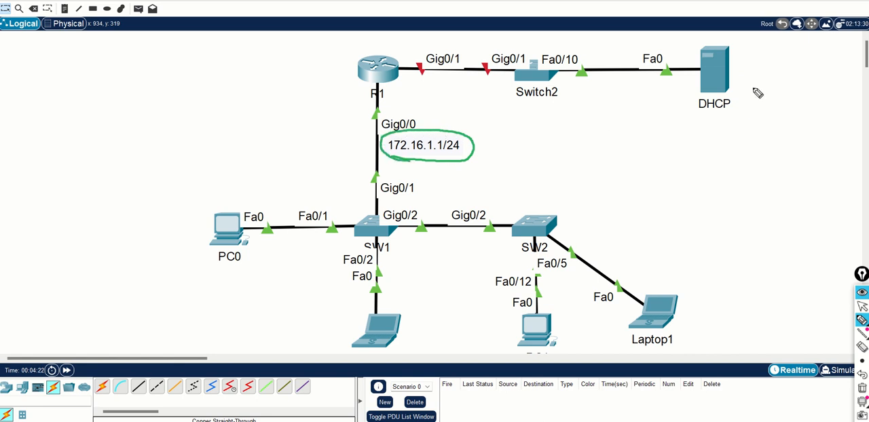
{"action": "mouse_move", "coordinate": [734, 74]}
{"action": "left_mouse_down"}
{"action": "mouse_move", "coordinate": [751, 76]}
{"action": "mouse_move", "coordinate": [750, 137]}
{"action": "left_mouse_up"}
{"action": "mouse_move", "coordinate": [752, 124]}
{"action": "left_mouse_down"}
{"action": "mouse_move", "coordinate": [755, 133]}
{"action": "mouse_move", "coordinate": [822, 108]}
{"action": "mouse_move", "coordinate": [825, 119]}
{"action": "mouse_move", "coordinate": [835, 109]}
{"action": "mouse_move", "coordinate": [842, 122]}
{"action": "left_mouse_up"}
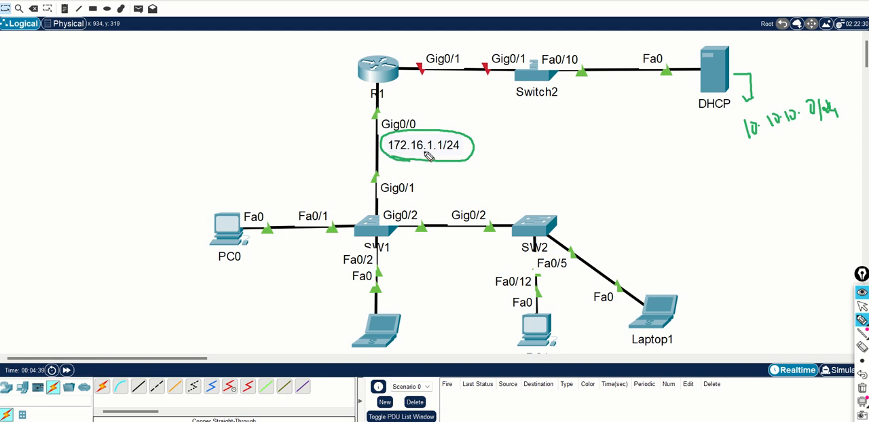
{"action": "left_click", "coordinate": [862, 389]}
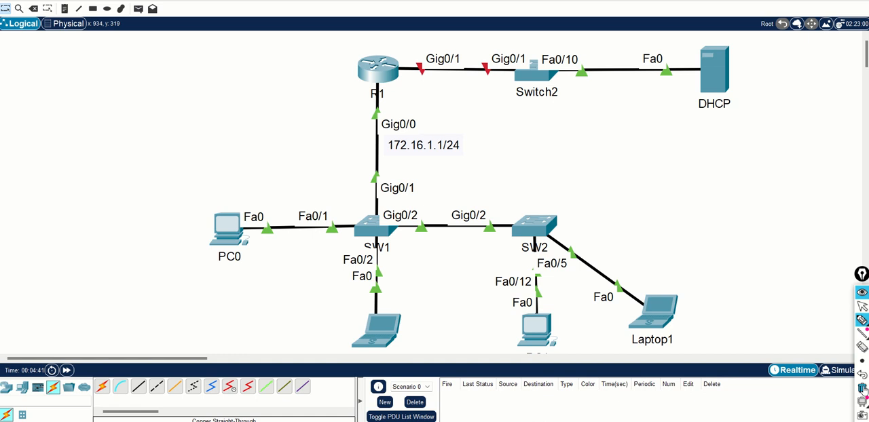
{"action": "left_click", "coordinate": [863, 306]}
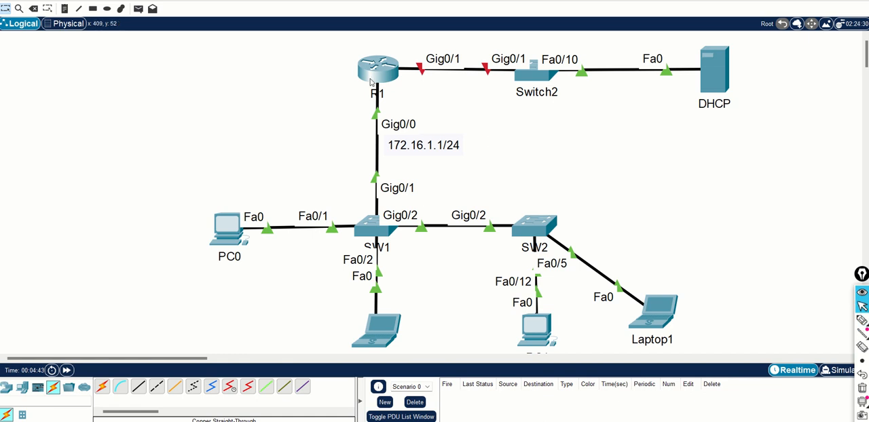
Open R1's command line and exit the GigabitEthernet 0/0 interface configuration back to global configuration mode
{"action": "left_click", "coordinate": [372, 79]}
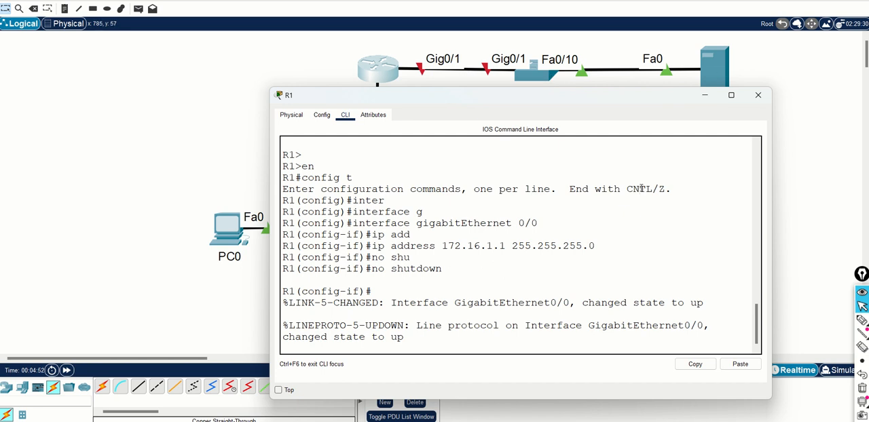
{"action": "key", "text": "Return"}
{"action": "key", "text": "Return"}
{"action": "key", "text": "Return"}
{"action": "key", "text": "Return"}
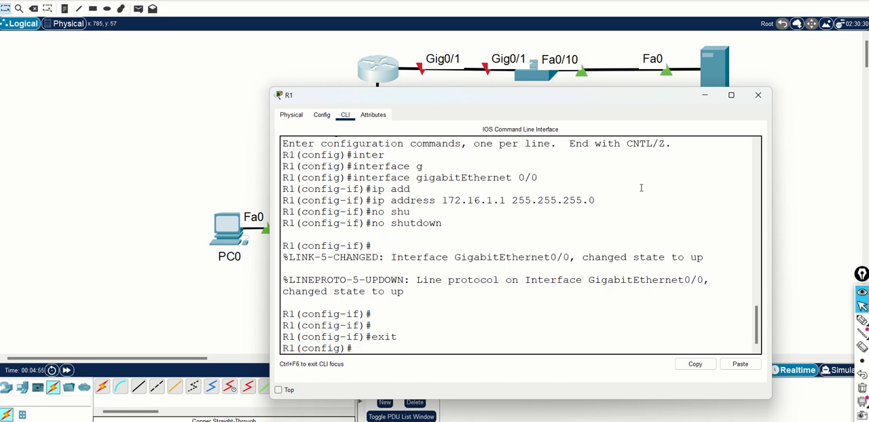
Enter configuration mode for R1's interface gigabitEthernet 0/1
{"action": "type", "text": "inter"}
{"action": "key", "text": "Tab"}
{"action": "type", "text": "g"}
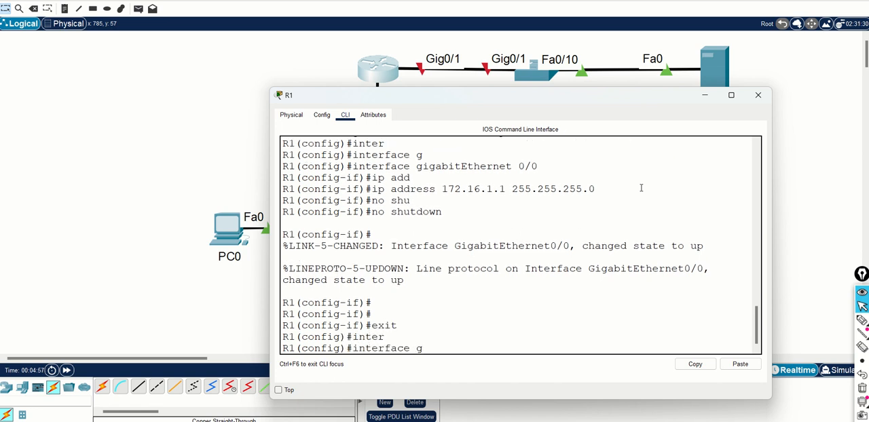
{"action": "type", "text": "a"}
{"action": "key", "text": "Tab"}
{"action": "type", "text": "i"}
{"action": "key", "text": "Tab"}
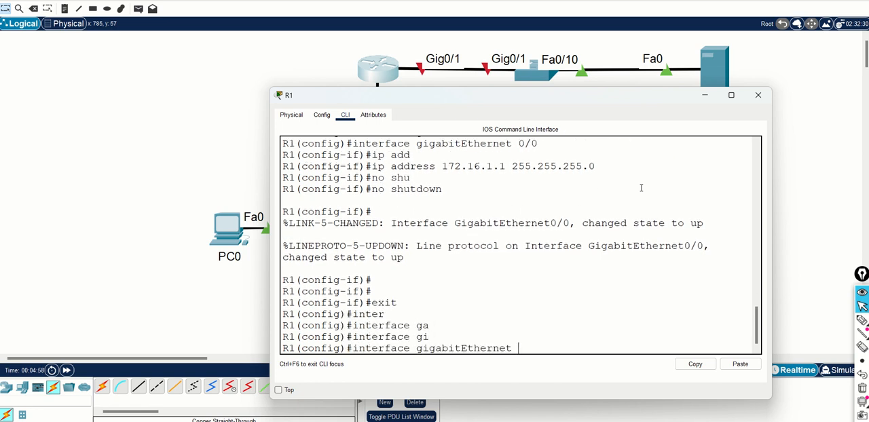
{"action": "type", "text": "0/1"}
{"action": "key", "text": "Return"}
Assign the IP address 10.10.10.1 with mask 255.255.255.0 to R1's GigabitEthernet 0/1 interface
{"action": "type", "text": "ip add"}
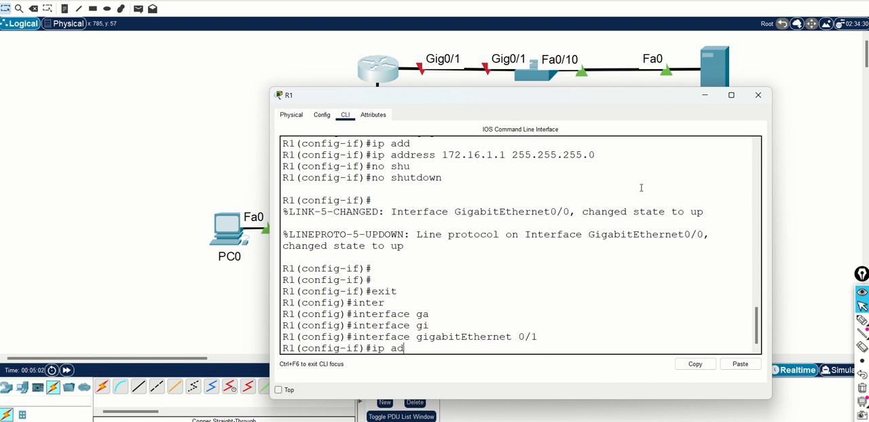
{"action": "key", "text": "Tab"}
{"action": "type", "text": "10."}
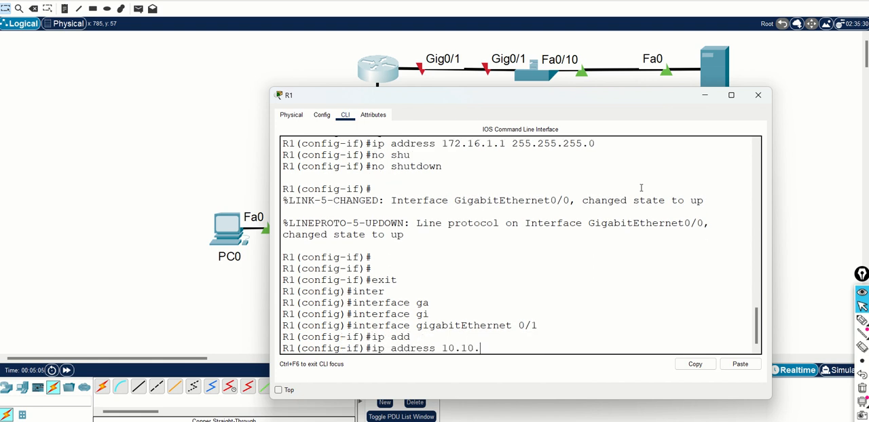
{"action": "type", "text": "10.10.1 255.255.255.0"}
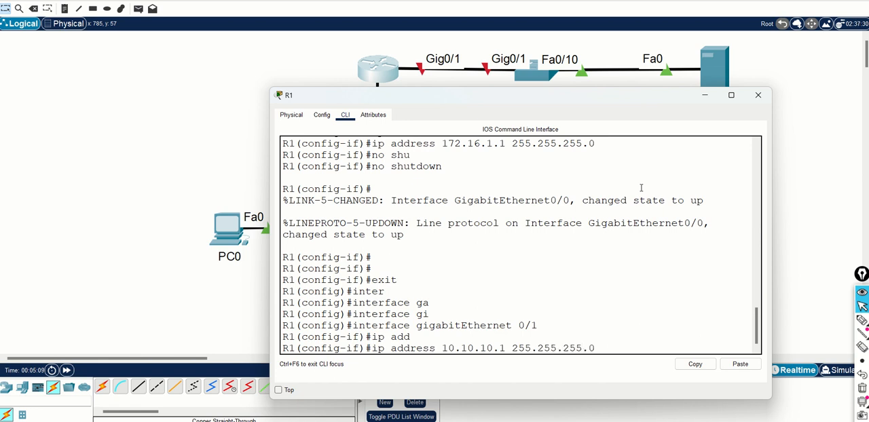
{"action": "key", "text": "Return"}
Enable R1's GigabitEthernet 0/1 interface with no shutdown and minimize the router window
{"action": "type", "text": "no shu"}
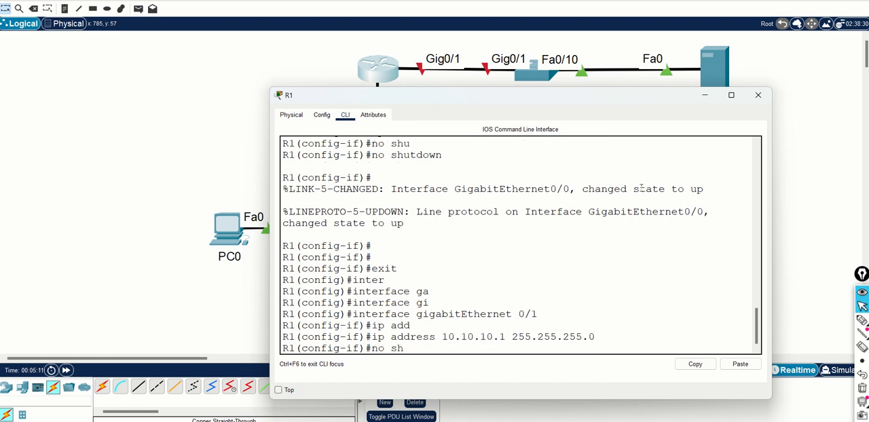
{"action": "key", "text": "Tab"}
{"action": "key", "text": "Return"}
{"action": "key", "text": "Return"}
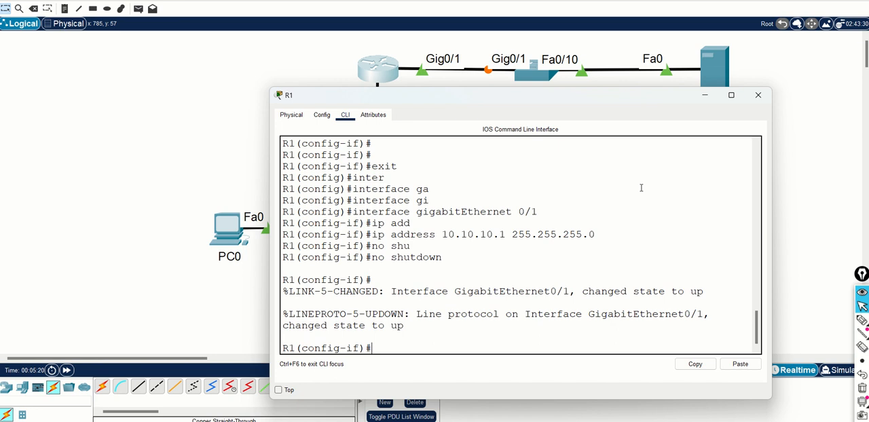
{"action": "left_click", "coordinate": [706, 96]}
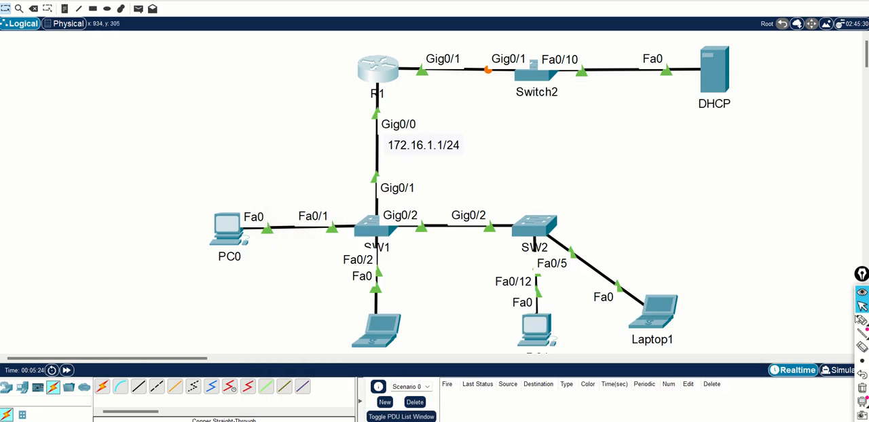
Circle R1's Gig0/1 label with the annotation pen and return to the normal pointer
{"action": "left_click", "coordinate": [857, 320]}
{"action": "mouse_move", "coordinate": [440, 49]}
{"action": "left_mouse_down"}
{"action": "mouse_move", "coordinate": [426, 72]}
{"action": "mouse_move", "coordinate": [459, 80]}
{"action": "mouse_move", "coordinate": [474, 57]}
{"action": "mouse_move", "coordinate": [427, 61]}
{"action": "left_mouse_up"}
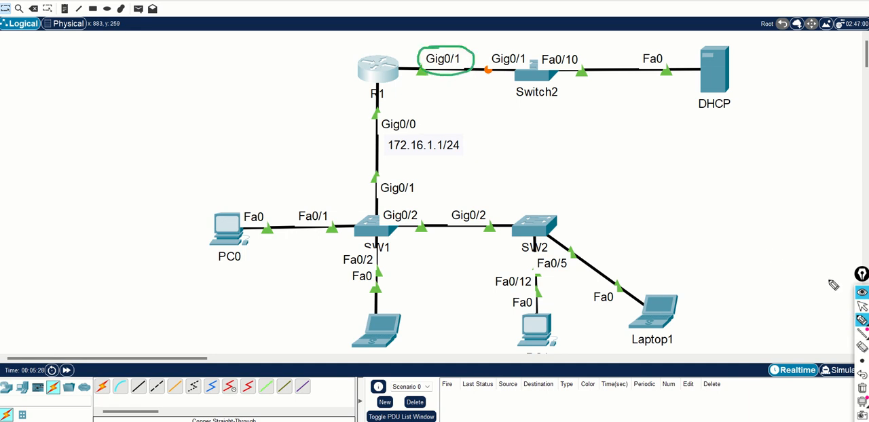
{"action": "left_click", "coordinate": [862, 306]}
Add the note 10.10.10.1/24 to the topology and place it just below R1's Gig0/1 label
{"action": "left_click", "coordinate": [65, 8]}
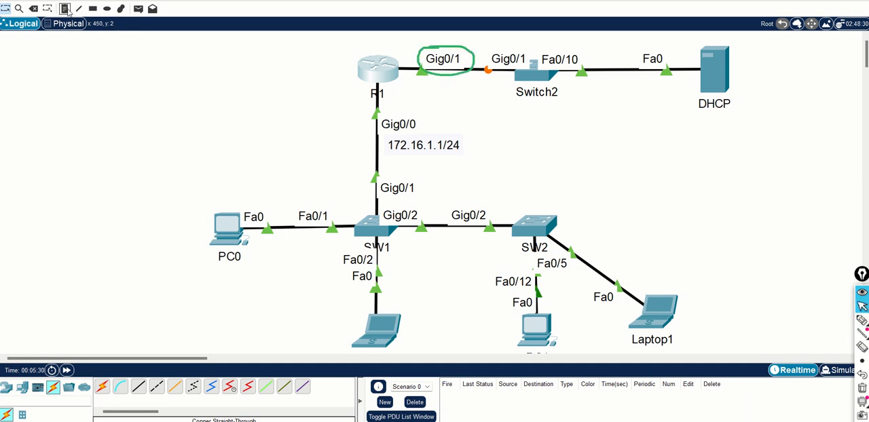
{"action": "left_click", "coordinate": [424, 83]}
{"action": "type", "text": "10"}
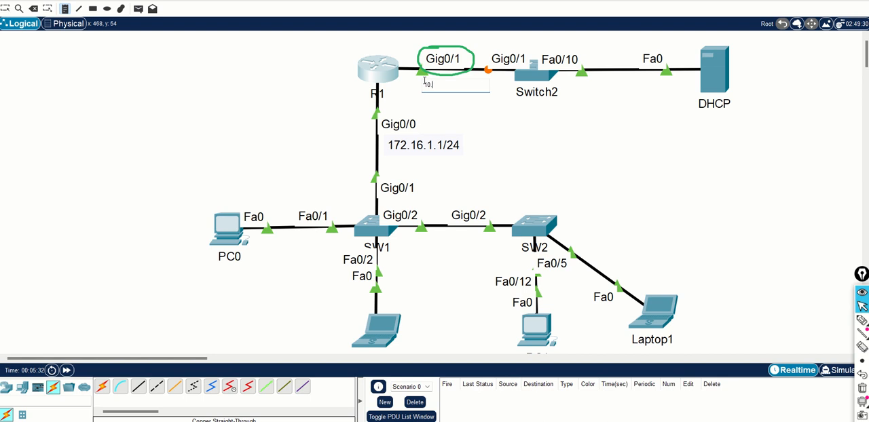
{"action": "type", "text": ".10.10.1/24"}
{"action": "left_click", "coordinate": [655, 187]}
{"action": "key", "text": "Escape"}
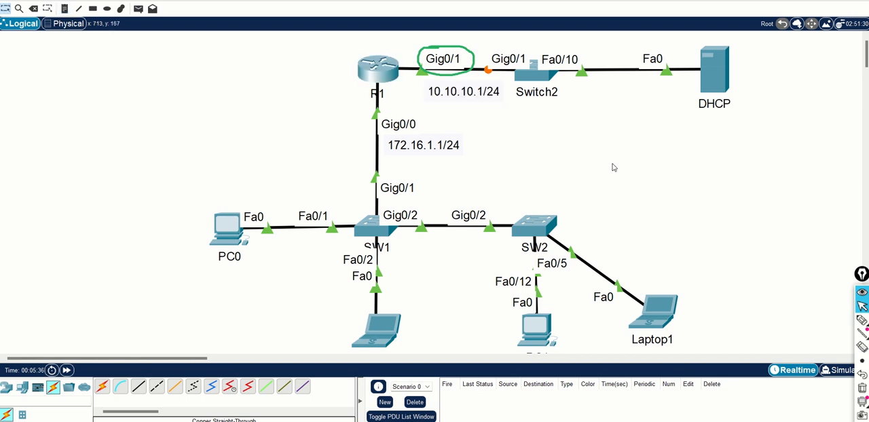
{"action": "left_click_drag", "start_coordinate": [464, 96], "coordinate": [447, 96]}
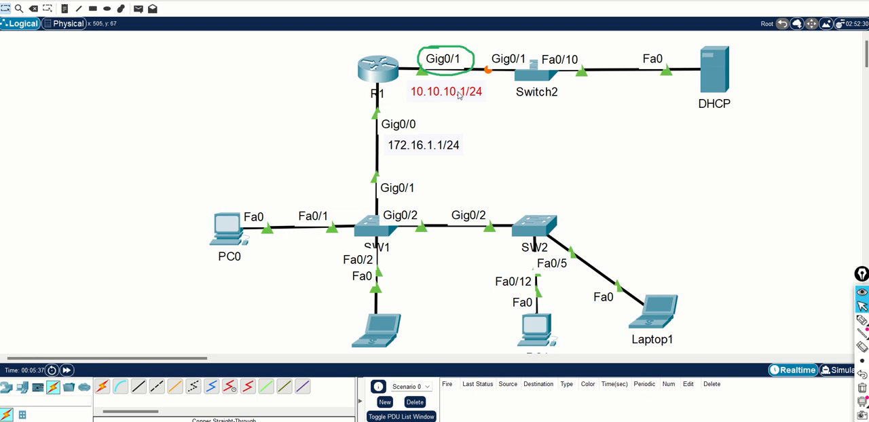
Add the note 10.10.10.100/24 centred below the DHCP server's name and erase the annotation pen marks
{"action": "left_click", "coordinate": [64, 9]}
{"action": "left_click", "coordinate": [704, 119]}
{"action": "type", "text": "10.10.10.100/24"}
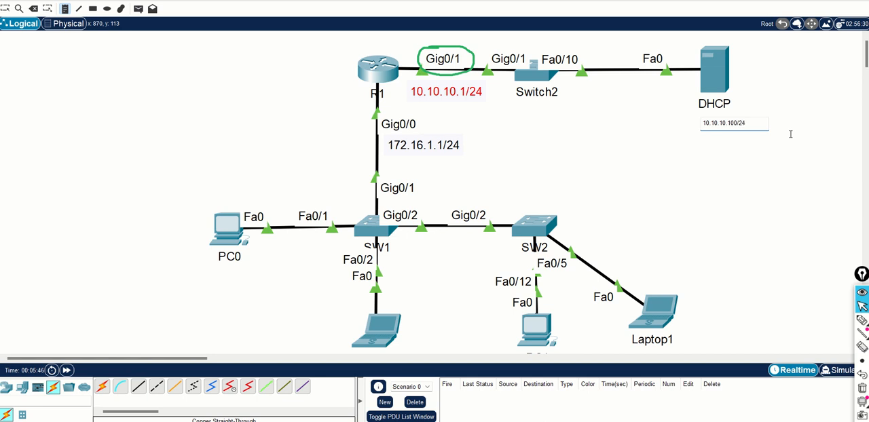
{"action": "left_click", "coordinate": [772, 191]}
{"action": "key", "text": "Escape"}
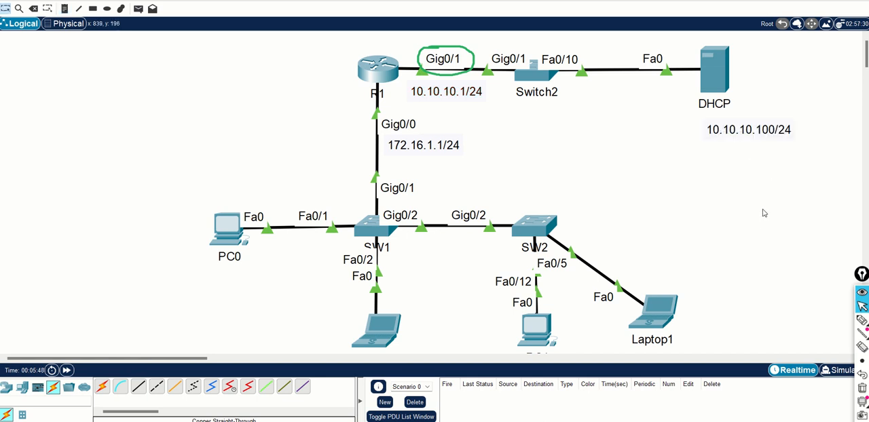
{"action": "left_click_drag", "start_coordinate": [769, 135], "coordinate": [744, 131]}
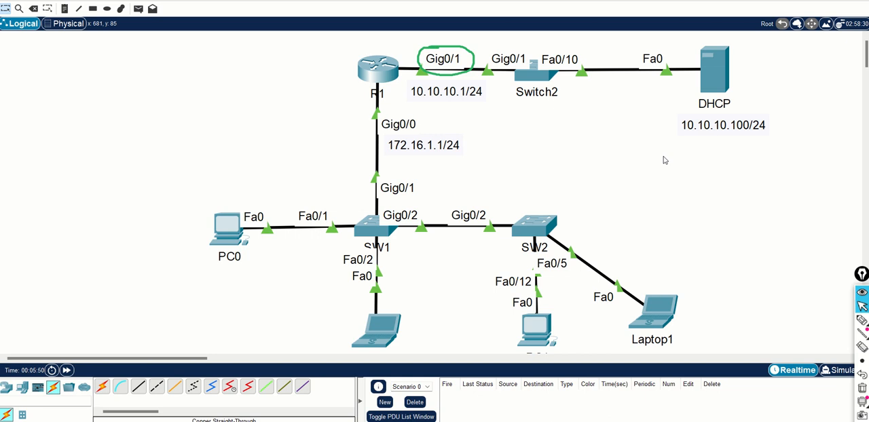
{"action": "left_click", "coordinate": [862, 388]}
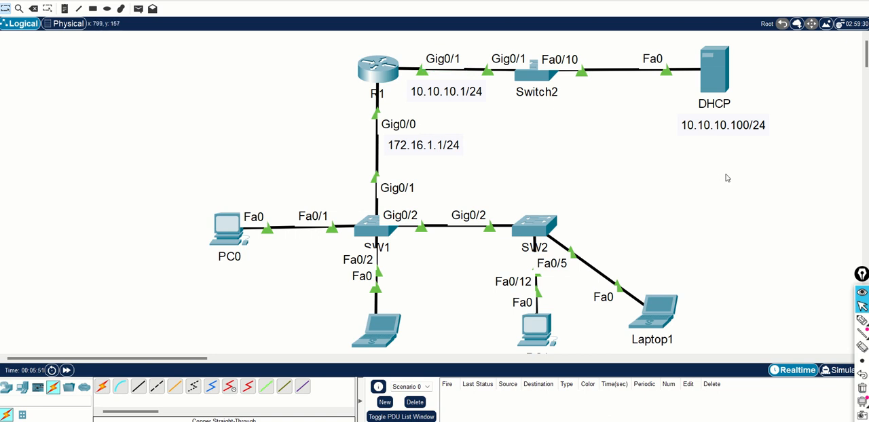
Open the DHCP server's IP configuration in a widened window and set its static IPv4 address to 10.10.10.100
{"action": "left_click", "coordinate": [716, 77]}
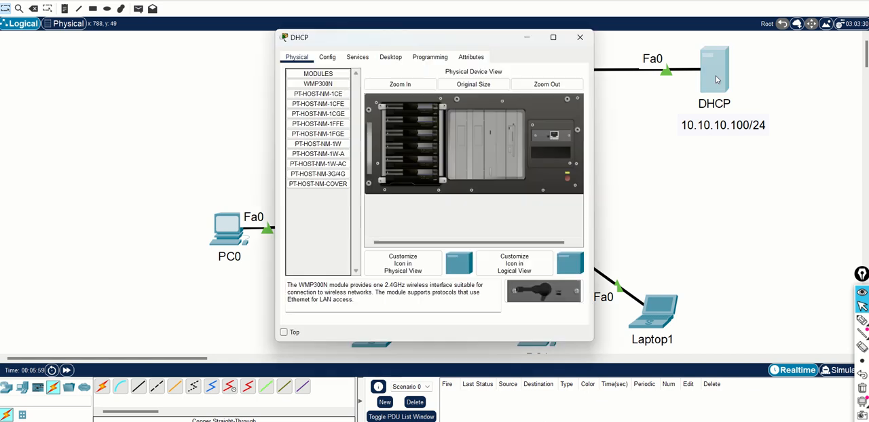
{"action": "left_click_drag", "start_coordinate": [594, 182], "coordinate": [804, 185]}
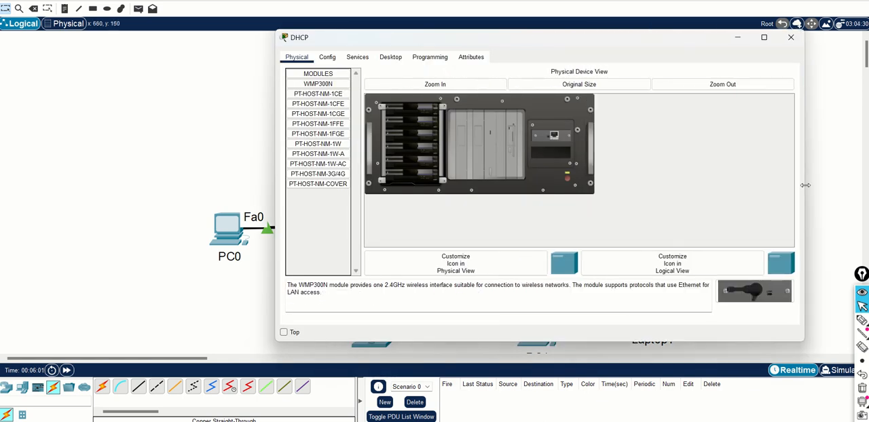
{"action": "left_click", "coordinate": [397, 63]}
{"action": "left_click", "coordinate": [318, 81]}
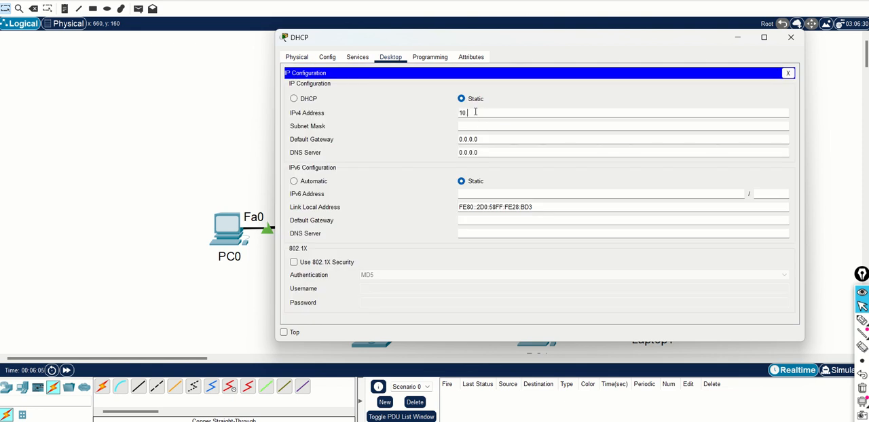
{"action": "left_click", "coordinate": [475, 112]}
{"action": "type", "text": "10.10.10.100"}
{"action": "key", "text": "Tab"}
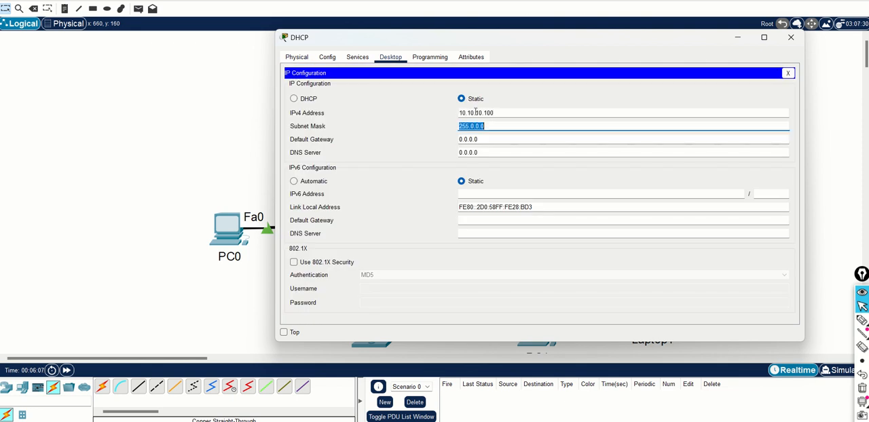
Set the DHCP server's subnet mask to 255.255.255.0 and default gateway to 10.10.10.1, and close the IP configuration
{"action": "type", "text": "255.255.255"}
{"action": "key", "text": "Tab"}
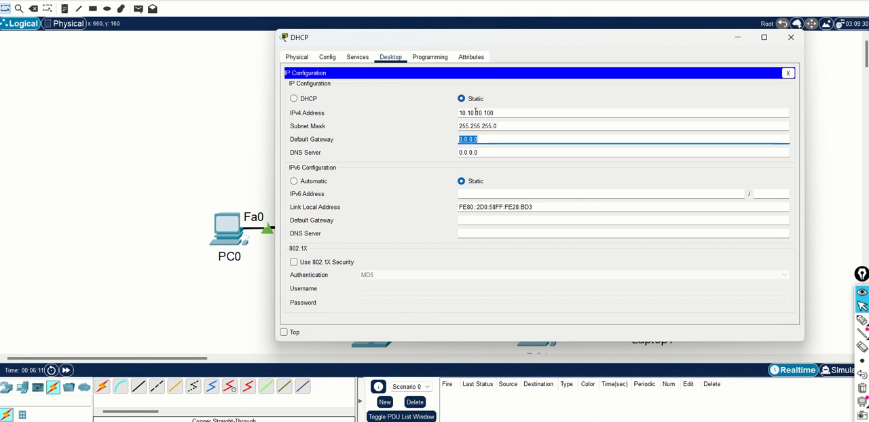
{"action": "type", "text": "10.1"}
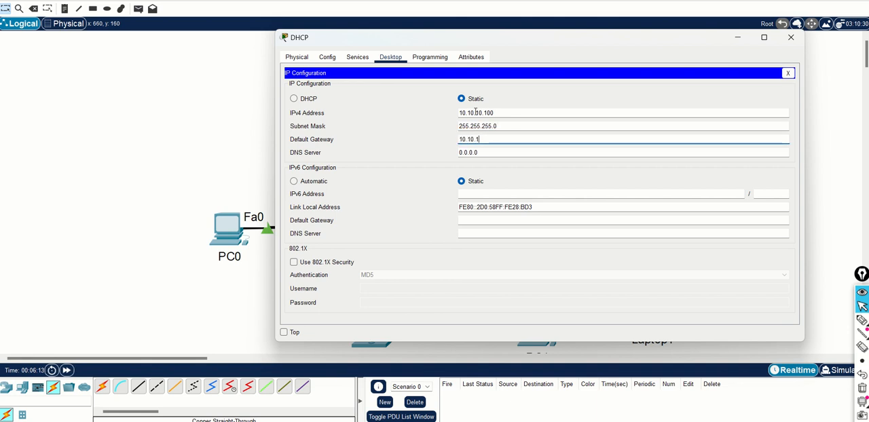
{"action": "type", "text": "0.10.1"}
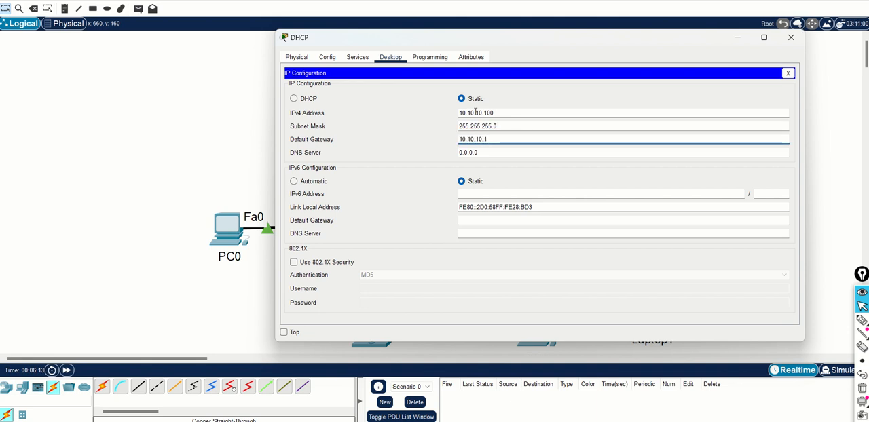
{"action": "left_click", "coordinate": [788, 73]}
Open the server's DHCP service settings and try to add a pool under the existing name serverPool
{"action": "left_click", "coordinate": [328, 58]}
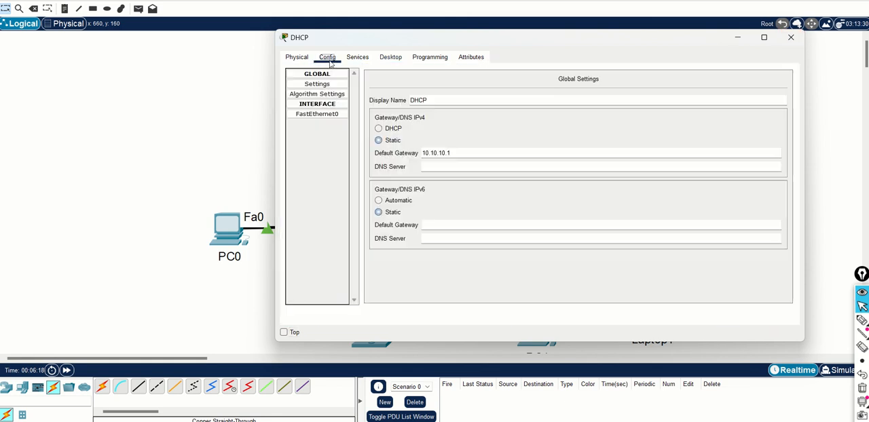
{"action": "left_click", "coordinate": [357, 57]}
{"action": "left_click", "coordinate": [314, 95]}
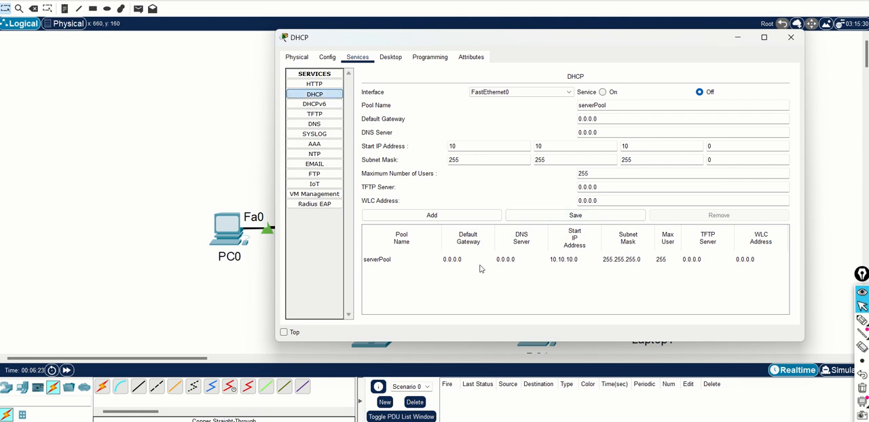
{"action": "left_click", "coordinate": [469, 216]}
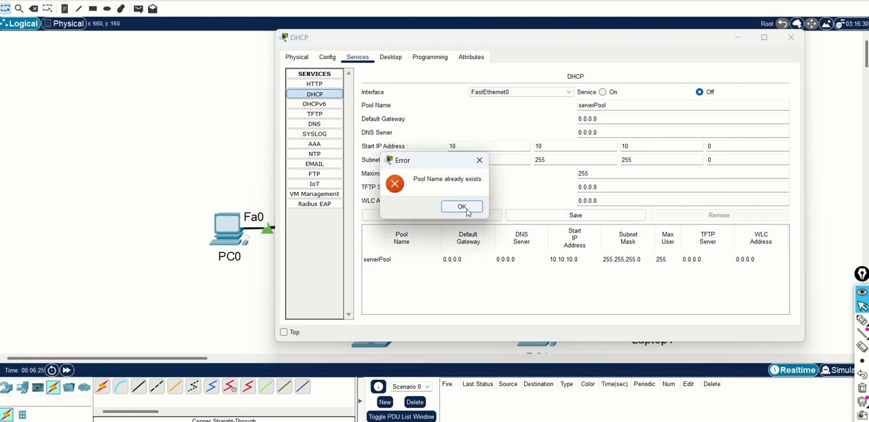
{"action": "left_click", "coordinate": [462, 207]}
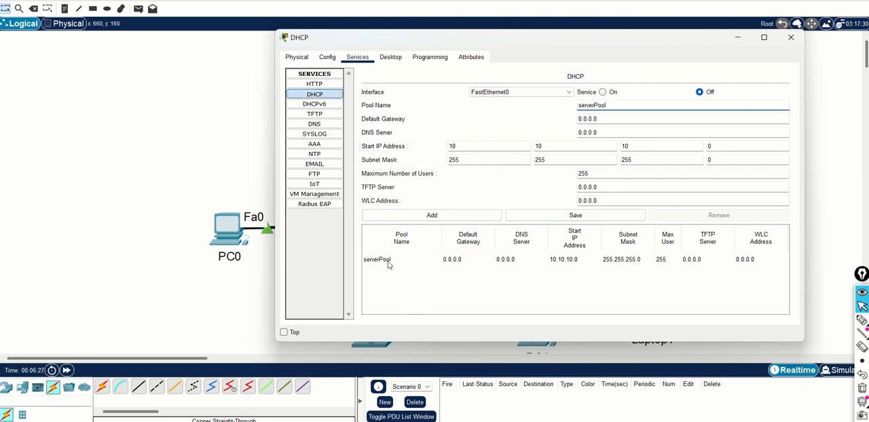
Replace the pool name in the DHCP service settings with lan-pool-1 and move on to the default gateway
{"action": "left_click", "coordinate": [386, 262]}
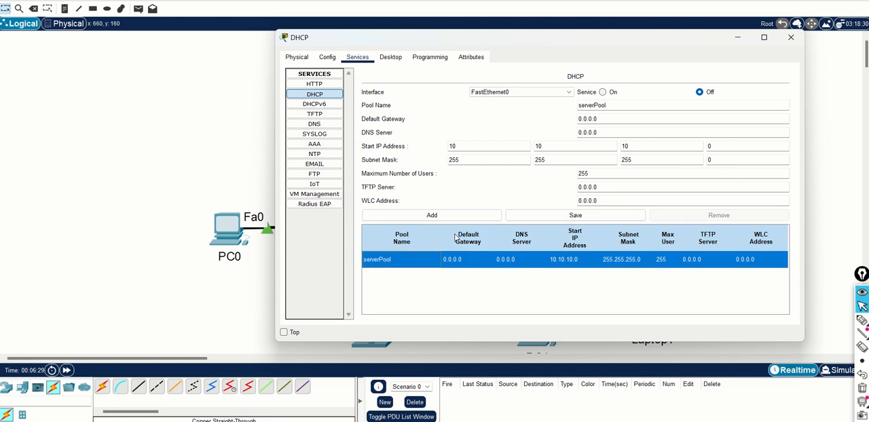
{"action": "left_click", "coordinate": [622, 105]}
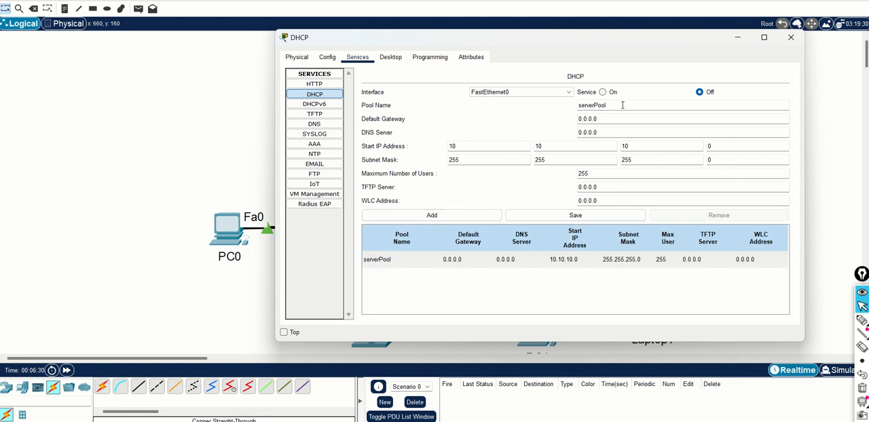
{"action": "key", "text": "BackSpace"}
{"action": "key", "text": "BackSpace"}
{"action": "key", "text": "BackSpace"}
{"action": "key", "text": "BackSpace"}
{"action": "key", "text": "BackSpace"}
{"action": "key", "text": "BackSpace"}
{"action": "key", "text": "BackSpace"}
{"action": "key", "text": "BackSpace"}
{"action": "key", "text": "BackSpace"}
{"action": "key", "text": "Tab"}
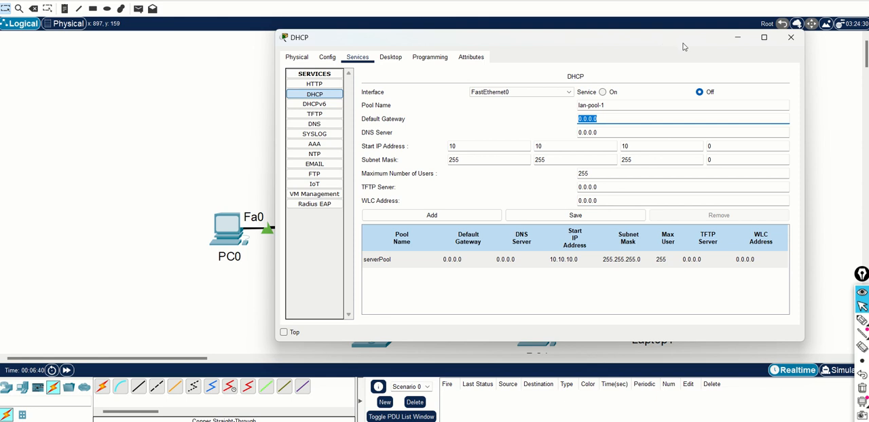
Minimize the DHCP server window and circle the whole LAN below R1, from Gig0/0 to Laptop1, with the annotation pen
{"action": "left_click", "coordinate": [736, 39]}
{"action": "left_click", "coordinate": [862, 322]}
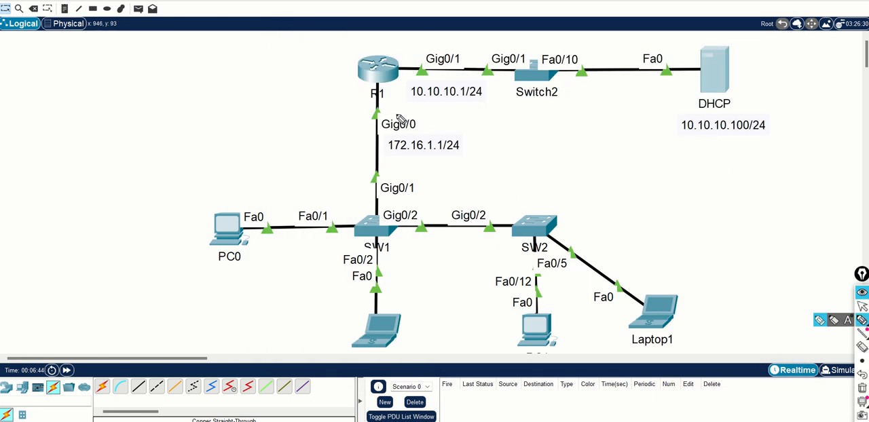
{"action": "mouse_move", "coordinate": [379, 114]}
{"action": "left_mouse_down"}
{"action": "mouse_move", "coordinate": [244, 165]}
{"action": "mouse_move", "coordinate": [284, 371]}
{"action": "mouse_move", "coordinate": [673, 358]}
{"action": "mouse_move", "coordinate": [638, 193]}
{"action": "mouse_move", "coordinate": [415, 121]}
{"action": "mouse_move", "coordinate": [382, 124]}
{"action": "left_mouse_up"}
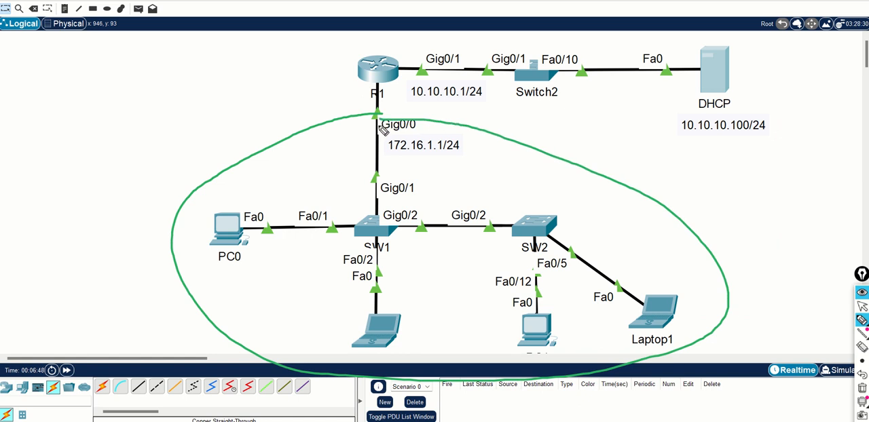
Clear the pen annotation around the LAN and switch back to the normal pointer
{"action": "left_click", "coordinate": [860, 406]}
{"action": "left_click", "coordinate": [862, 389]}
{"action": "left_click", "coordinate": [862, 307]}
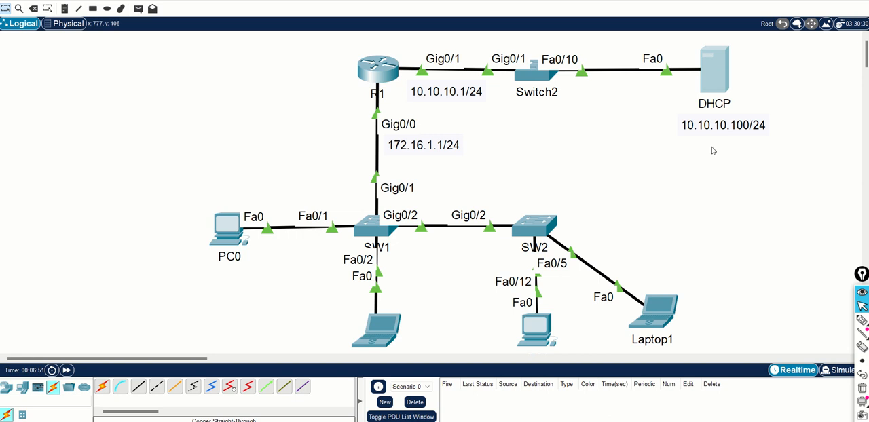
Reopen the DHCP server's service settings and set the default gateway for lan-pool-1 to 172.16.1.1
{"action": "left_click", "coordinate": [722, 75]}
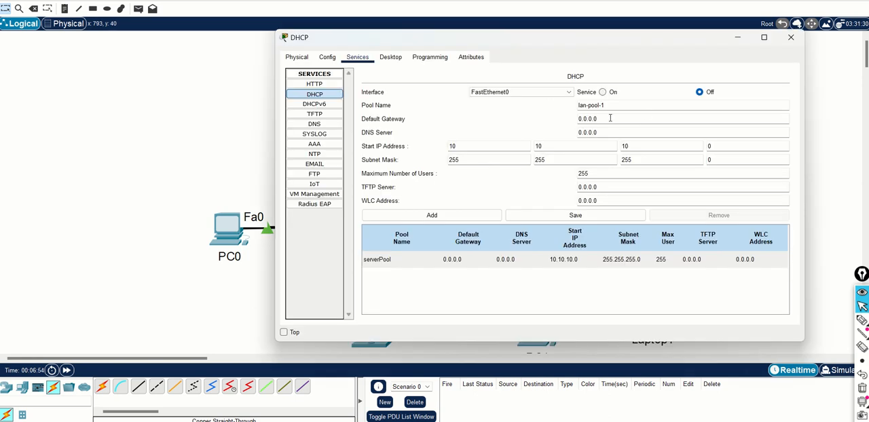
{"action": "left_click_drag", "start_coordinate": [611, 118], "coordinate": [575, 119]}
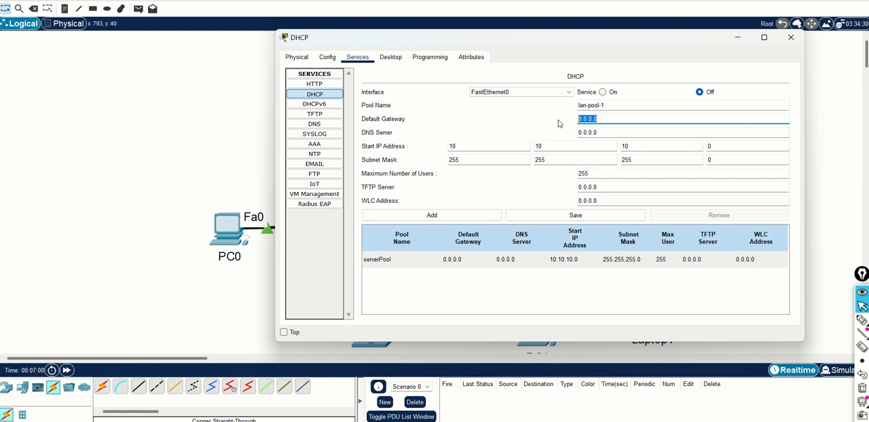
{"action": "type", "text": "172.16.1.1"}
{"action": "key", "text": "Tab"}
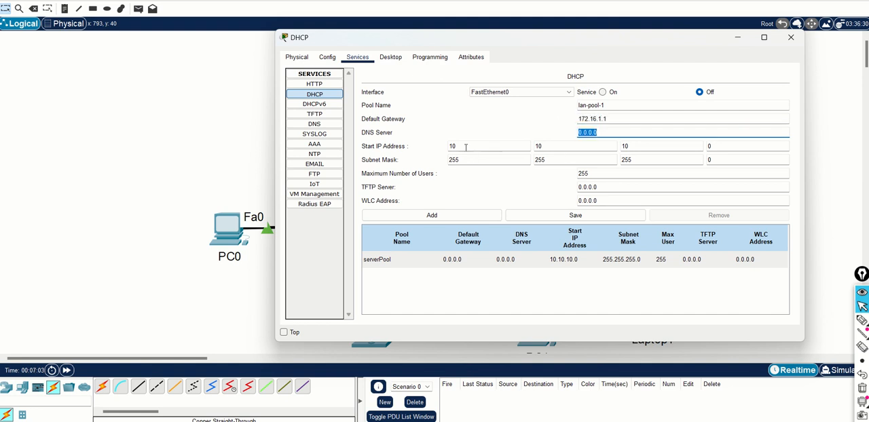
Set the start IP address of lan-pool-1 to 172.16.1.10
{"action": "left_click_drag", "start_coordinate": [466, 147], "coordinate": [421, 150]}
{"action": "type", "text": "1"}
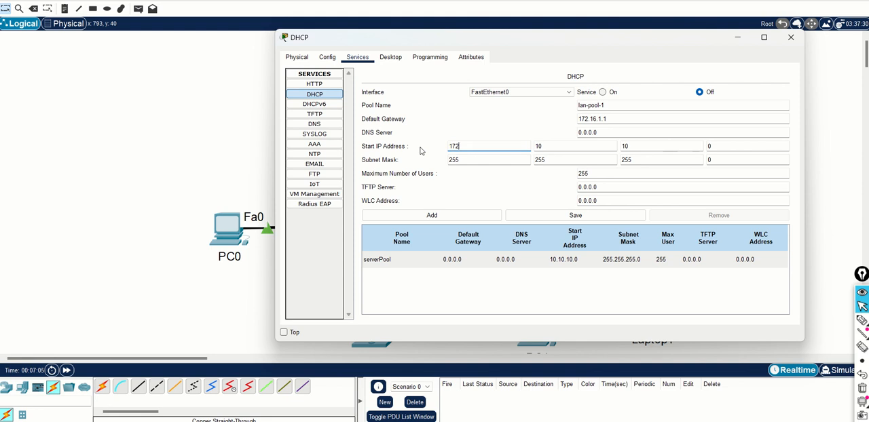
{"action": "left_click", "coordinate": [561, 146]}
{"action": "type", "text": "16"}
{"action": "key", "text": "Tab"}
{"action": "type", "text": "1"}
{"action": "key", "text": "Tab"}
{"action": "type", "text": "10"}
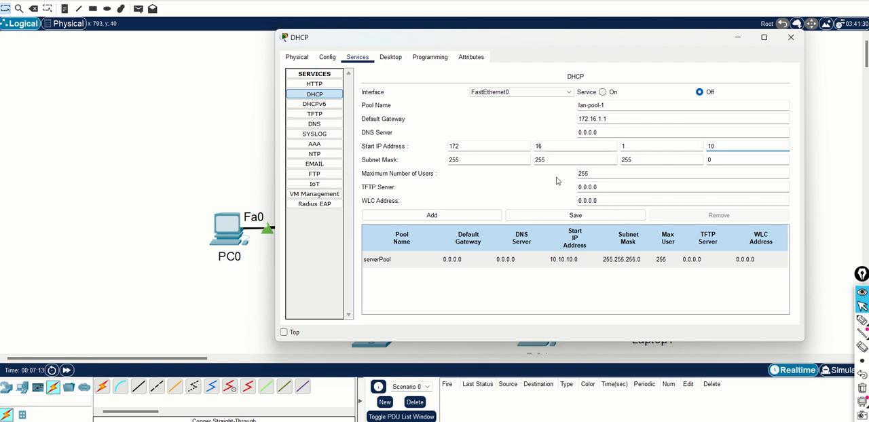
Set the DNS server to 8.8.8.8 and add lan-pool-1 to the server's pool list
{"action": "left_click_drag", "start_coordinate": [603, 133], "coordinate": [528, 134]}
{"action": "type", "text": "8"}
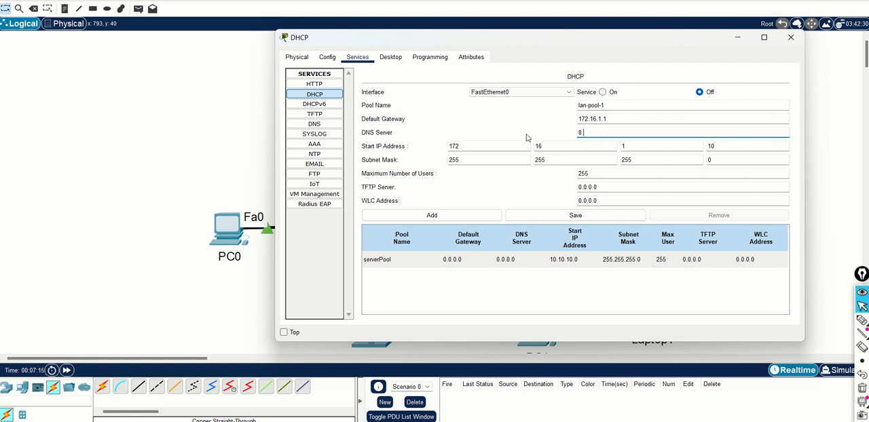
{"action": "type", "text": ".8.8.8"}
{"action": "left_click", "coordinate": [459, 217]}
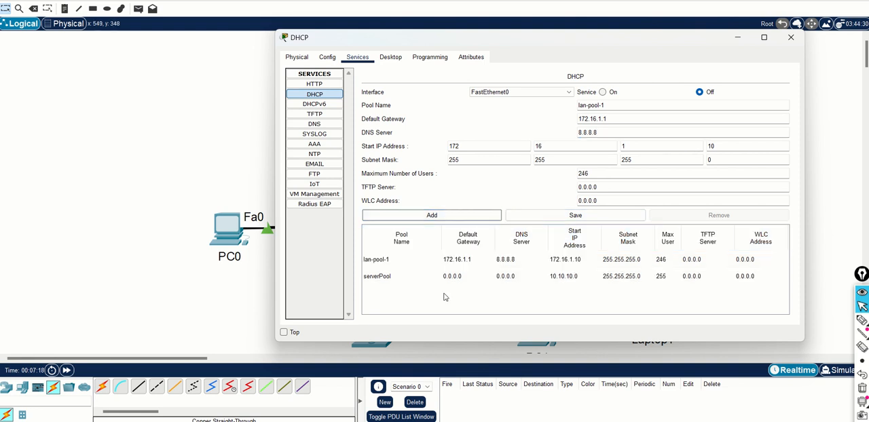
Turn on the DHCP service, save the settings with lan-pool-1 selected, and close the DHCP server window
{"action": "left_click", "coordinate": [404, 284]}
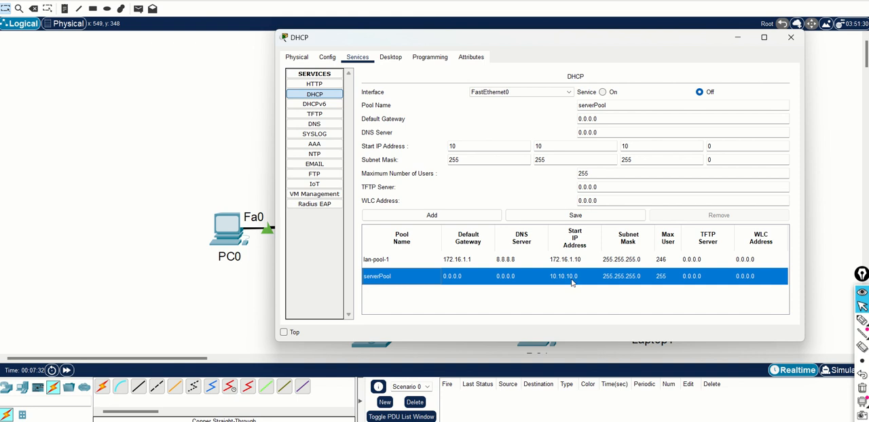
{"action": "left_click", "coordinate": [409, 262]}
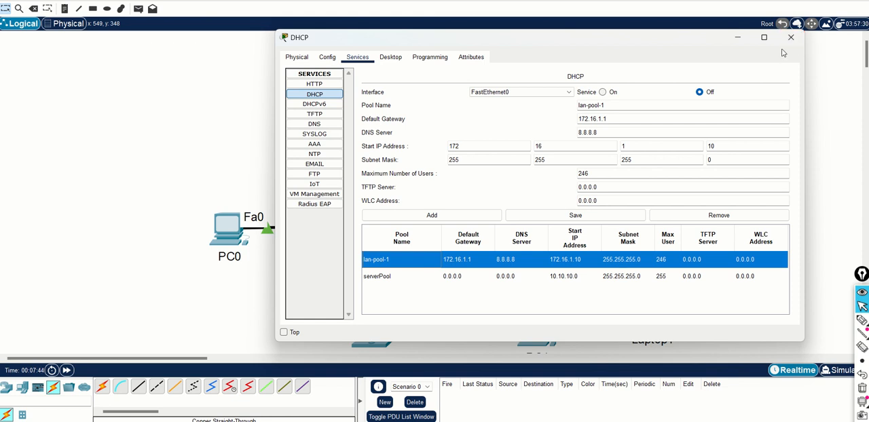
{"action": "left_click", "coordinate": [603, 92]}
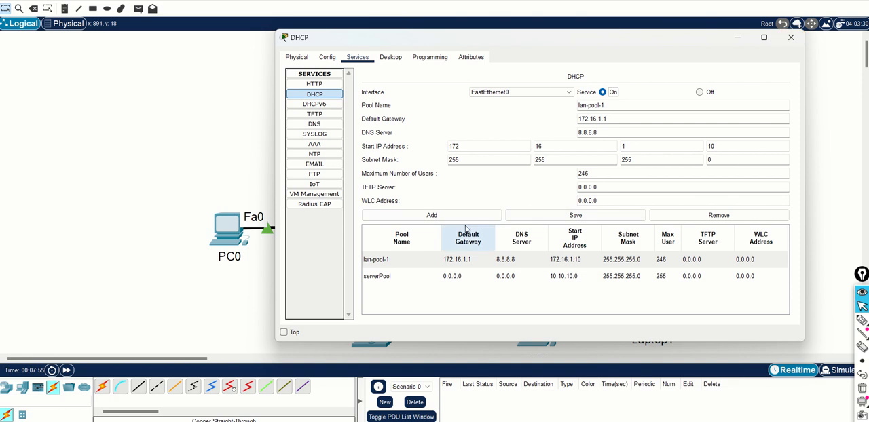
{"action": "left_click", "coordinate": [561, 215]}
{"action": "left_click", "coordinate": [401, 275]}
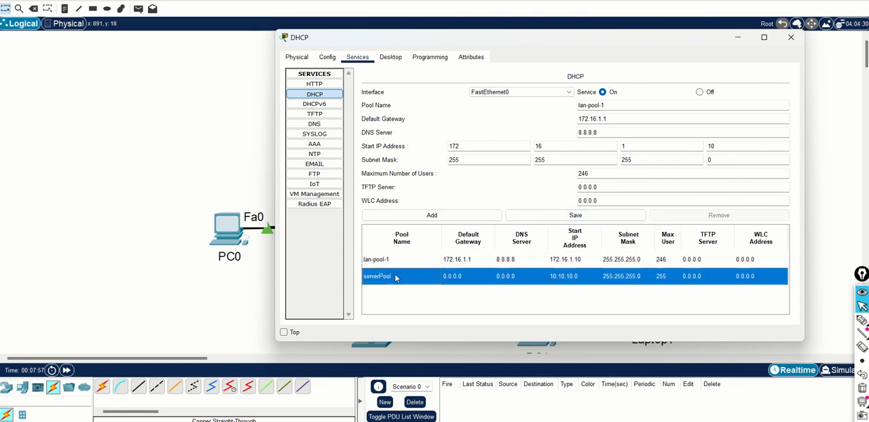
{"action": "left_click", "coordinate": [403, 262]}
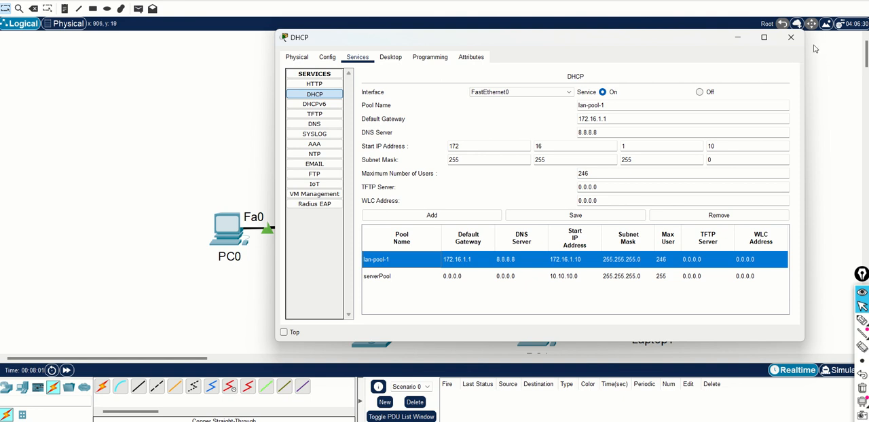
{"action": "left_click", "coordinate": [791, 37]}
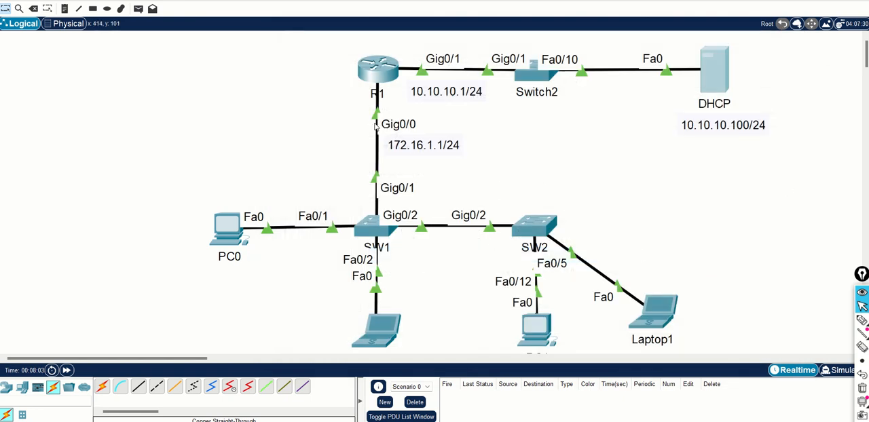
Set PC0's IPv4 configuration on FastEthernet0 to DHCP and close the PC0 window
{"action": "left_click", "coordinate": [225, 243]}
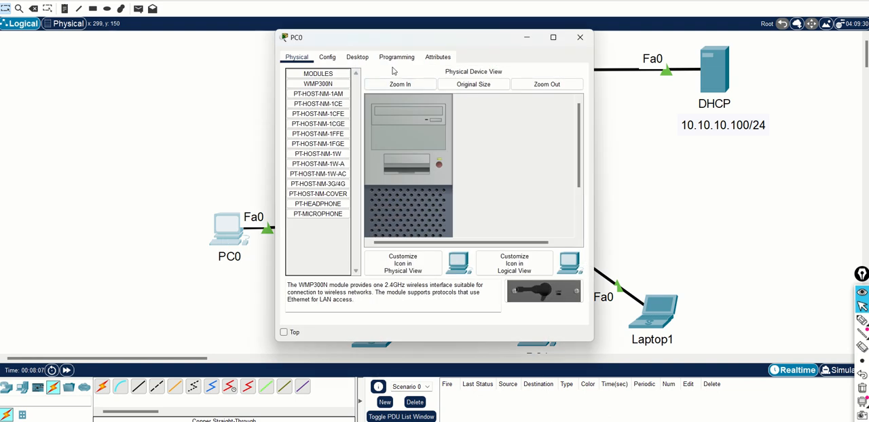
{"action": "left_click", "coordinate": [357, 59]}
{"action": "left_click", "coordinate": [319, 82]}
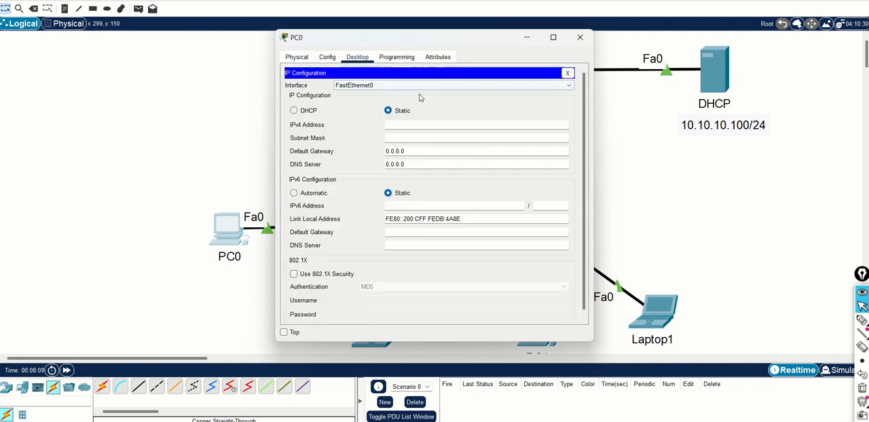
{"action": "left_click", "coordinate": [301, 114]}
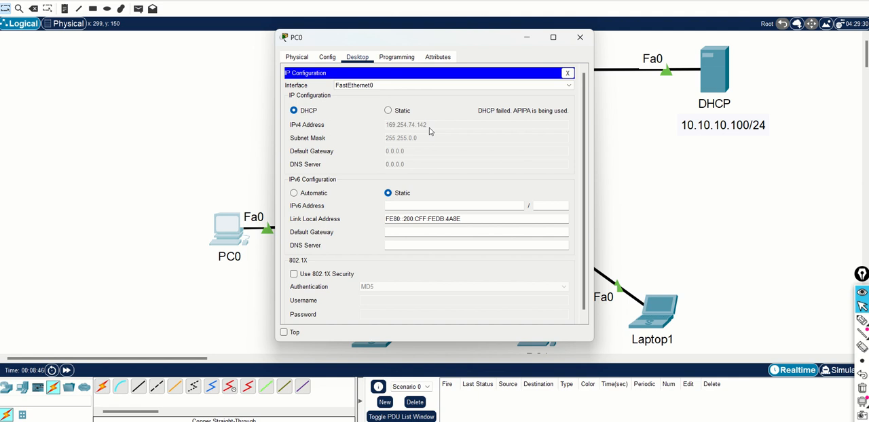
{"action": "left_click", "coordinate": [580, 36]}
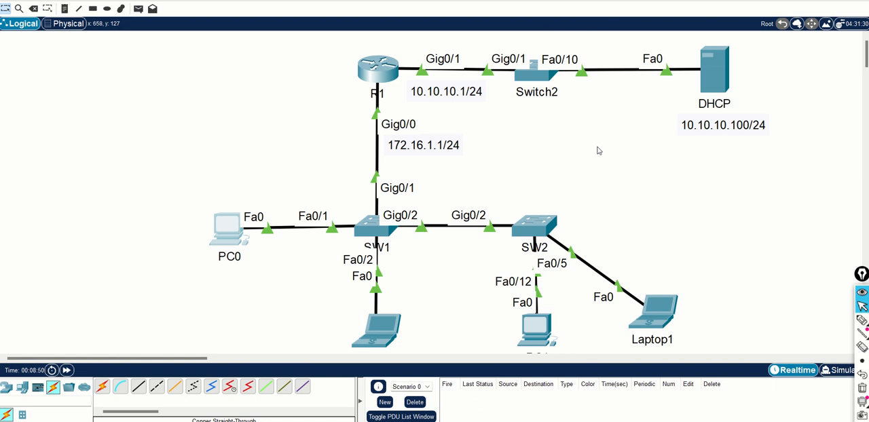
Underline PC0, trace its broadcast path through SW1 up to R1 with the annotation pen, and circle R1's Gig0/1 label
{"action": "left_click", "coordinate": [861, 320]}
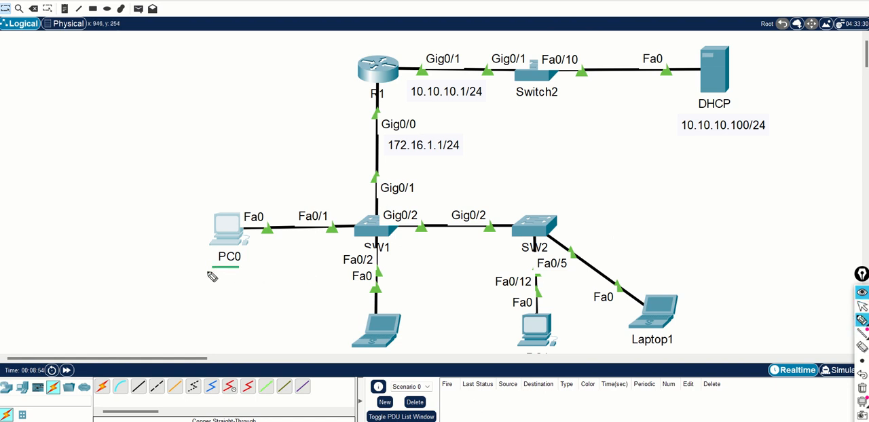
{"action": "left_click_drag", "start_coordinate": [210, 272], "coordinate": [243, 273]}
{"action": "mouse_move", "coordinate": [255, 243]}
{"action": "left_mouse_down"}
{"action": "mouse_move", "coordinate": [351, 235]}
{"action": "mouse_move", "coordinate": [392, 292]}
{"action": "left_mouse_up"}
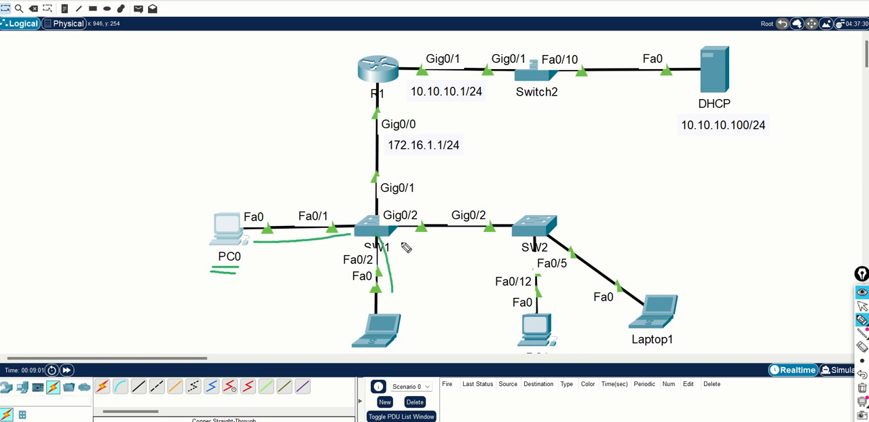
{"action": "left_click_drag", "start_coordinate": [402, 242], "coordinate": [480, 238]}
{"action": "mouse_move", "coordinate": [367, 224]}
{"action": "left_mouse_down"}
{"action": "mouse_move", "coordinate": [364, 110]}
{"action": "mouse_move", "coordinate": [357, 123]}
{"action": "mouse_move", "coordinate": [370, 117]}
{"action": "left_mouse_up"}
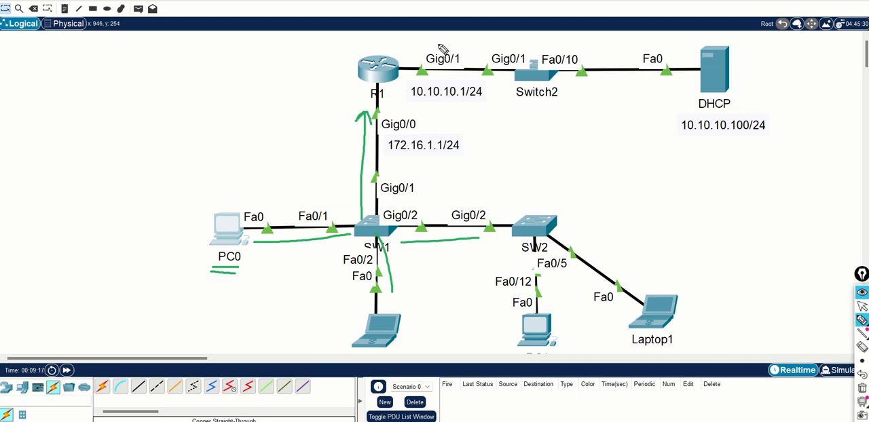
{"action": "mouse_move", "coordinate": [440, 46]}
{"action": "left_mouse_down"}
{"action": "mouse_move", "coordinate": [417, 65]}
{"action": "mouse_move", "coordinate": [461, 79]}
{"action": "mouse_move", "coordinate": [470, 49]}
{"action": "mouse_move", "coordinate": [445, 44]}
{"action": "left_mouse_up"}
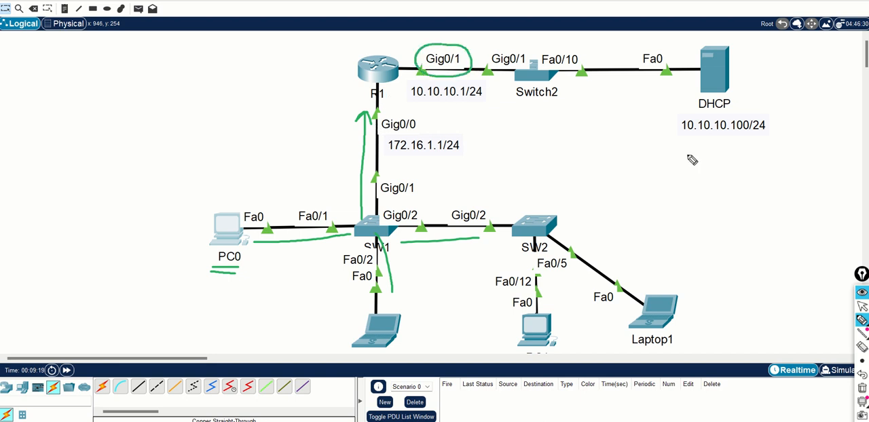
Clear all pen annotations, return to the normal pointer, and move the annotation toolbar fully into view beside the topology
{"action": "left_click", "coordinate": [862, 388]}
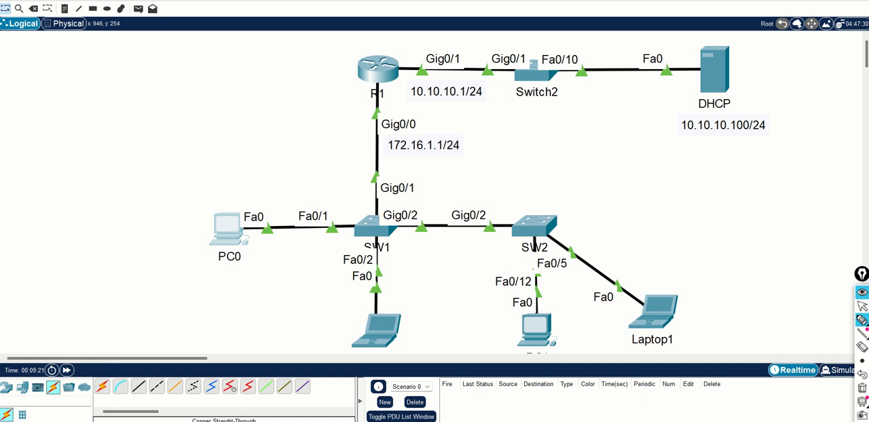
{"action": "left_click", "coordinate": [862, 306]}
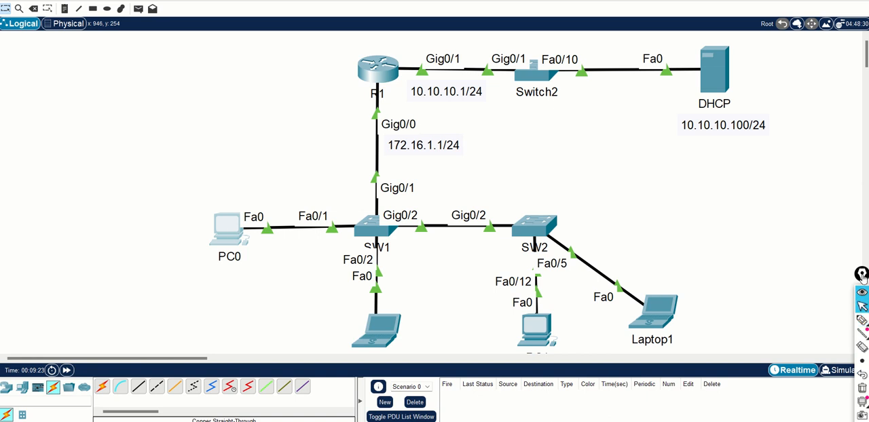
{"action": "mouse_move", "coordinate": [862, 275]}
{"action": "left_mouse_down"}
{"action": "mouse_move", "coordinate": [845, 261]}
{"action": "mouse_move", "coordinate": [829, 143]}
{"action": "left_mouse_up"}
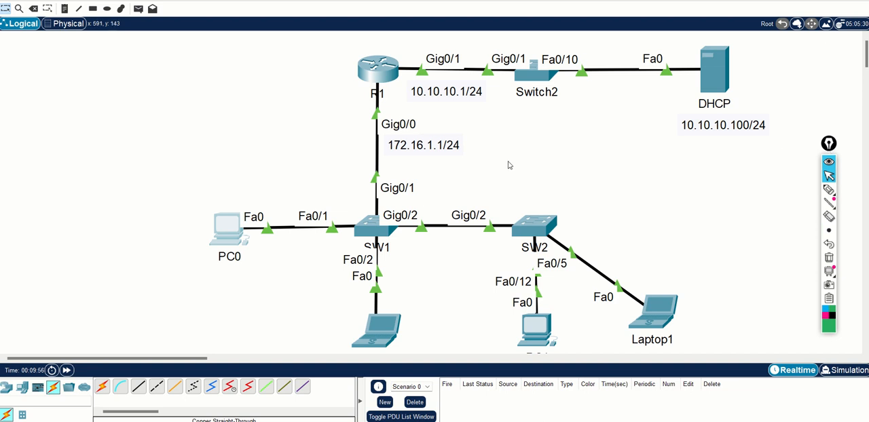
In R1's command line, exit the current interface and enter configuration mode for interface gigabitEthernet 0/0
{"action": "left_click", "coordinate": [384, 81]}
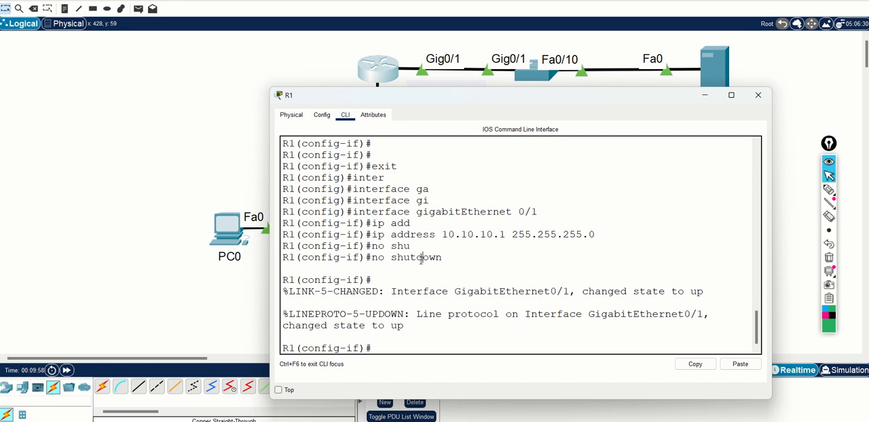
{"action": "type", "text": "exit"}
{"action": "key", "text": "Return"}
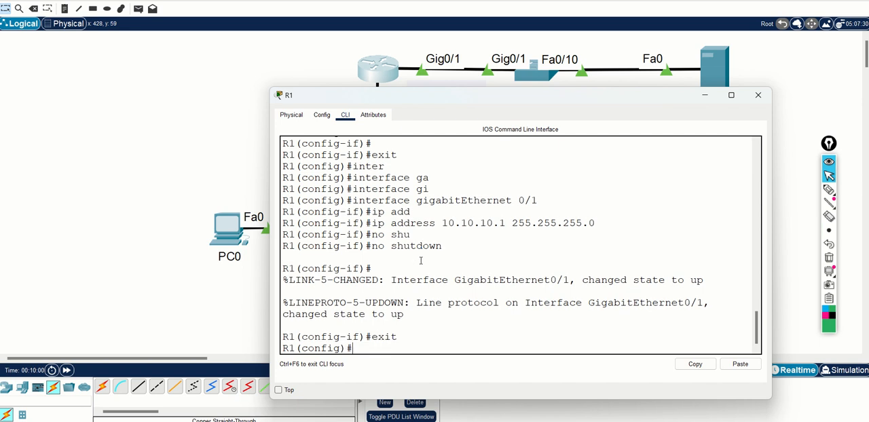
{"action": "type", "text": "inter"}
{"action": "key", "text": "Tab"}
{"action": "type", "text": "g"}
{"action": "key", "text": "Tab"}
{"action": "type", "text": "0"}
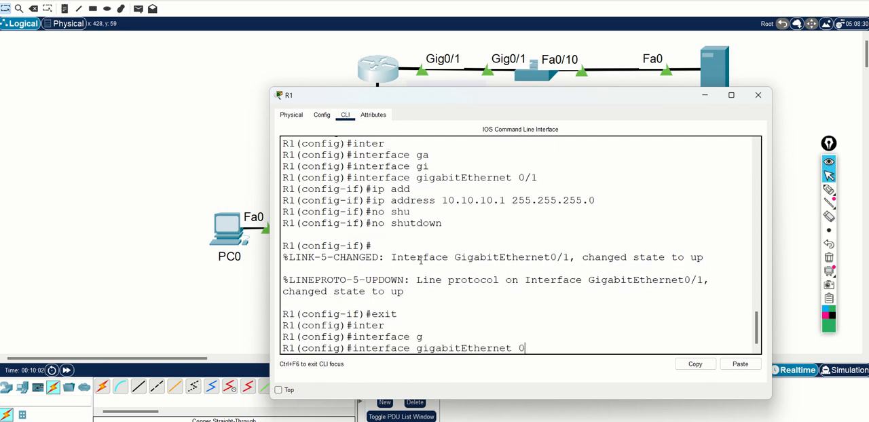
{"action": "type", "text": "/0"}
{"action": "key", "text": "Return"}
{"action": "key", "text": "alt+F4"}
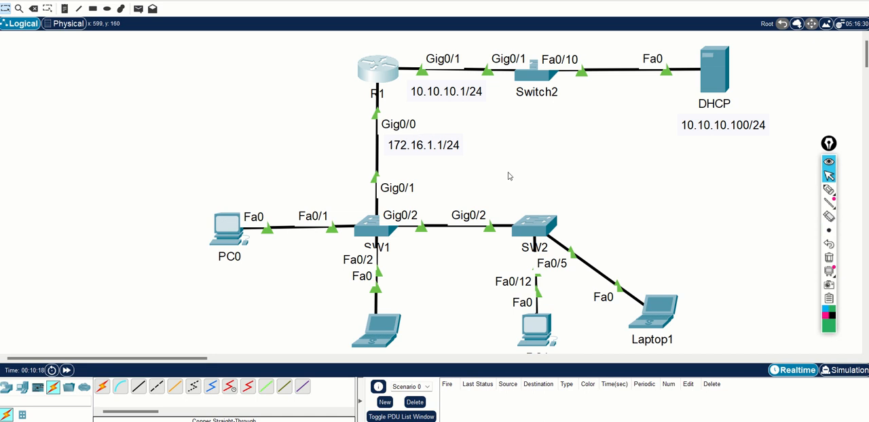
{"action": "key", "text": "alt+Tab"}
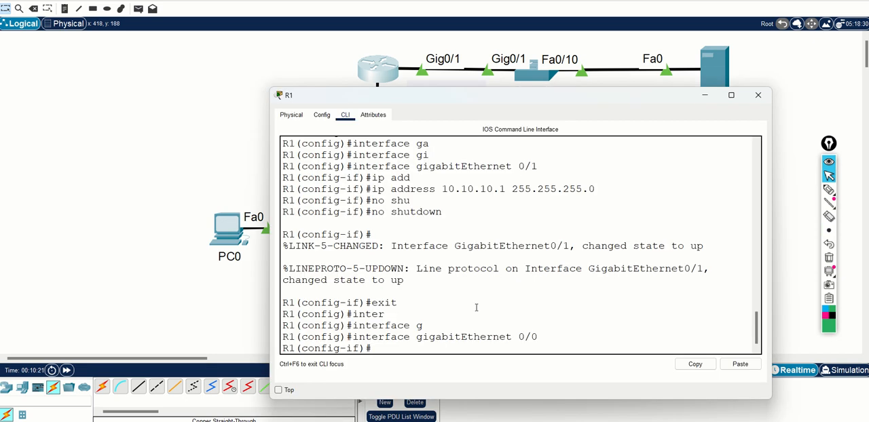
Configure ip helper-address 10.10.10.100 on R1's gigabitEthernet 0/0 interface
{"action": "type", "text": "ip help"}
{"action": "key", "text": "Tab"}
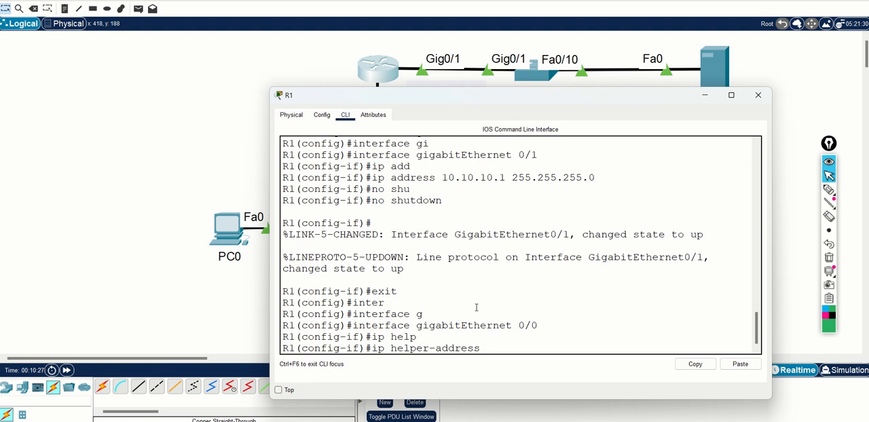
{"action": "type", "text": "10.10.10.100"}
{"action": "key", "text": "Return"}
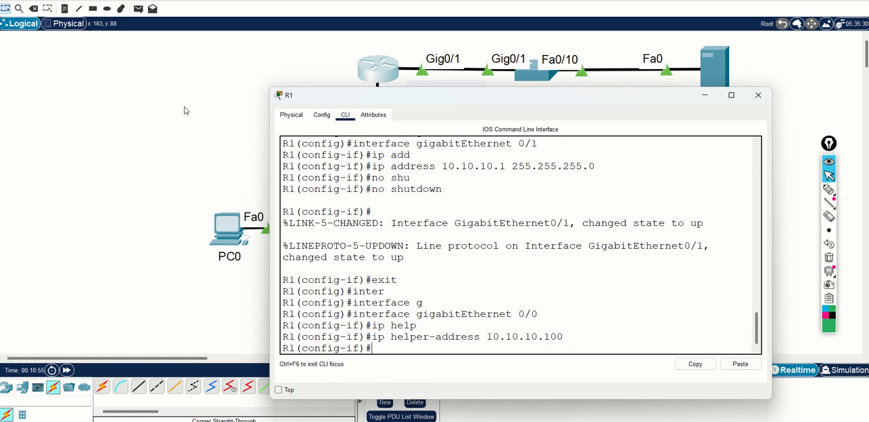
Return to the topology and mark it with the annotation pen: double-underline PC0, then underline 172.16.1.1/24 and point an arrow at it
{"action": "left_click", "coordinate": [613, 41]}
{"action": "left_click", "coordinate": [829, 190]}
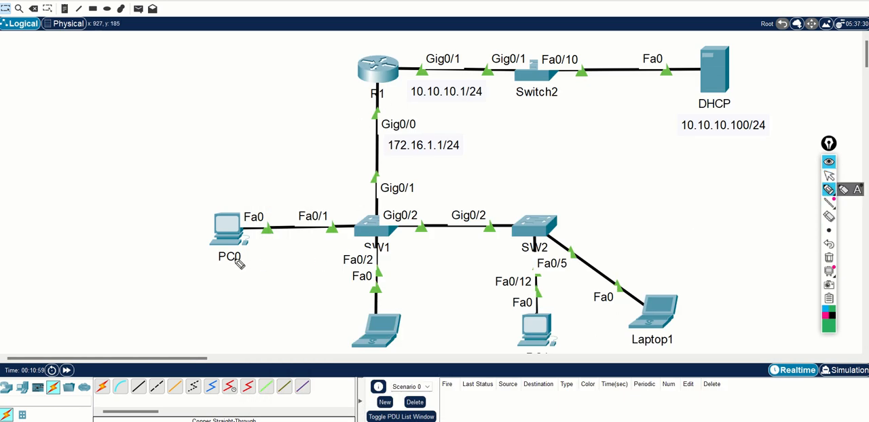
{"action": "left_click_drag", "start_coordinate": [219, 268], "coordinate": [249, 271]}
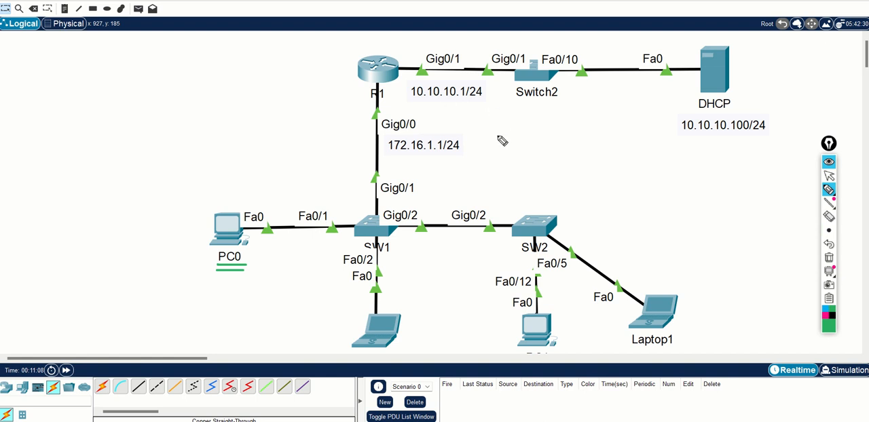
{"action": "mouse_move", "coordinate": [464, 145]}
{"action": "left_mouse_down"}
{"action": "mouse_move", "coordinate": [489, 142]}
{"action": "mouse_move", "coordinate": [472, 150]}
{"action": "left_mouse_up"}
{"action": "left_click_drag", "start_coordinate": [387, 156], "coordinate": [454, 157]}
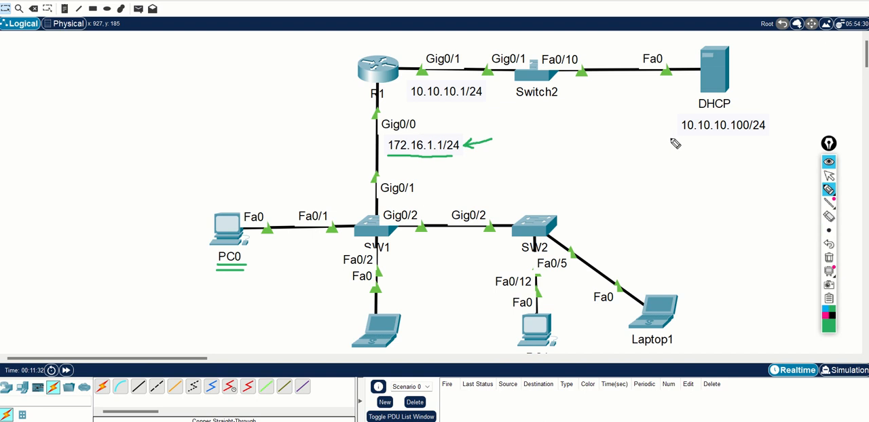
Underline 10.10.10.100/24 below the DHCP server, then clear all pen annotations and return to the normal pointer
{"action": "left_click_drag", "start_coordinate": [681, 135], "coordinate": [759, 137]}
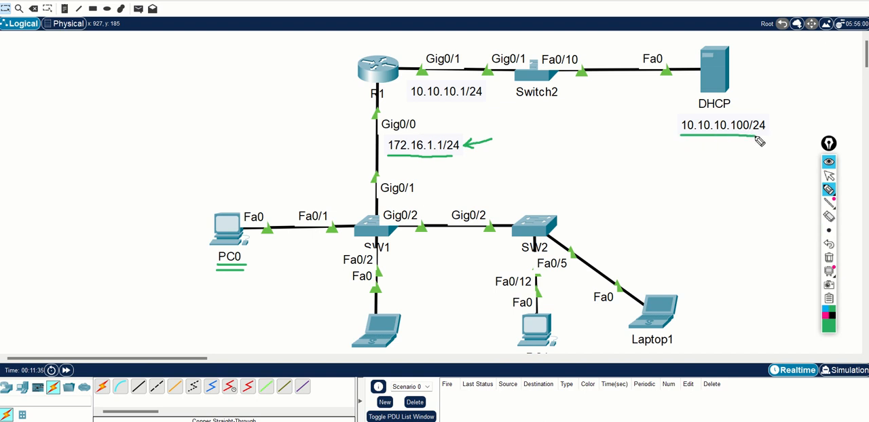
{"action": "left_click", "coordinate": [829, 258]}
{"action": "left_click", "coordinate": [829, 176]}
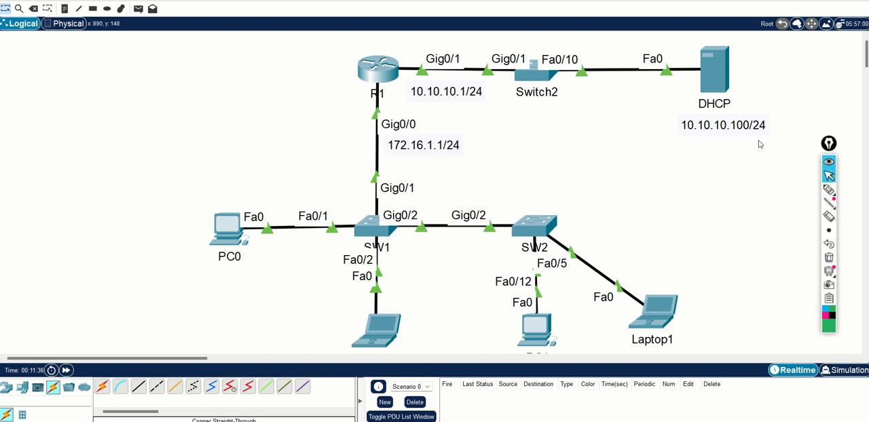
In PC0's IP configuration, switch FastEthernet0 to Static and back to DHCP to request a new address, and close the device window
{"action": "left_click", "coordinate": [229, 230]}
{"action": "left_click", "coordinate": [313, 95]}
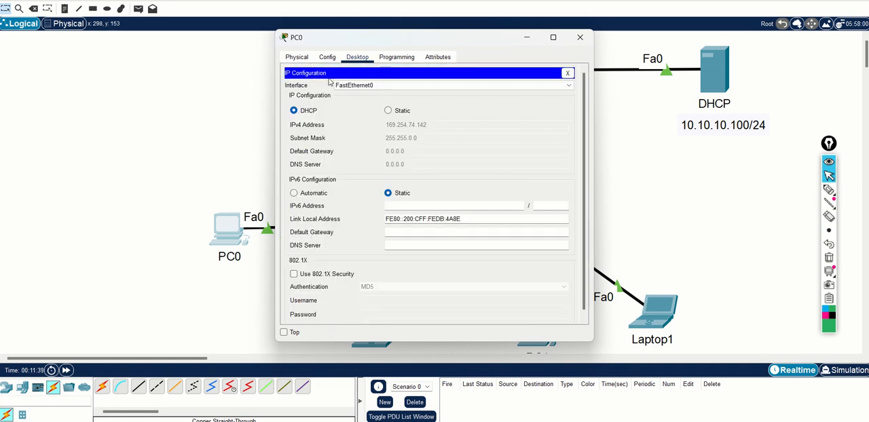
{"action": "left_click", "coordinate": [387, 110]}
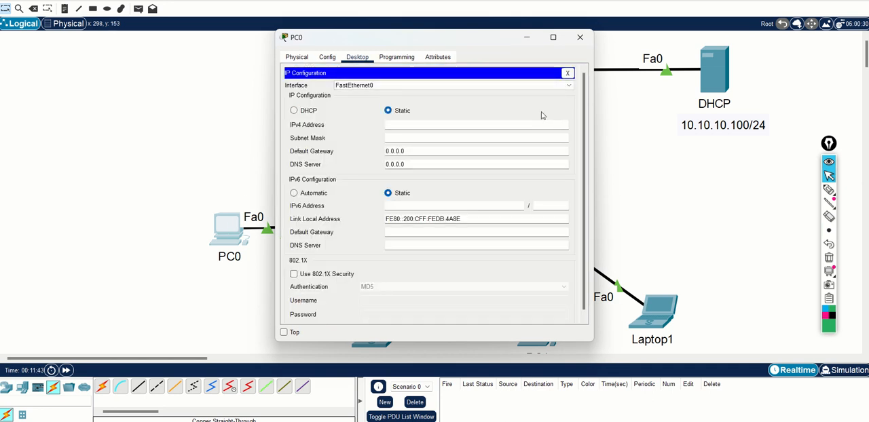
{"action": "left_click", "coordinate": [293, 110]}
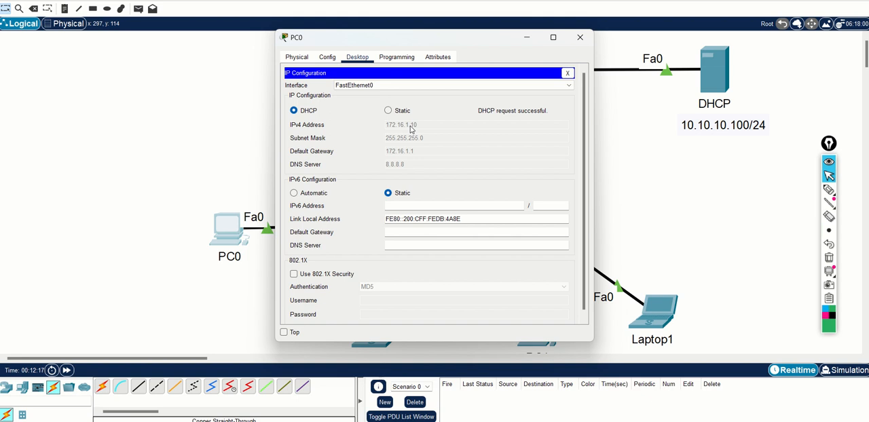
{"action": "left_click", "coordinate": [580, 37]}
Set Laptop0's FastEthernet0 IPv4 configuration to DHCP, wait for the address request to complete, and close the device window
{"action": "left_click", "coordinate": [378, 336]}
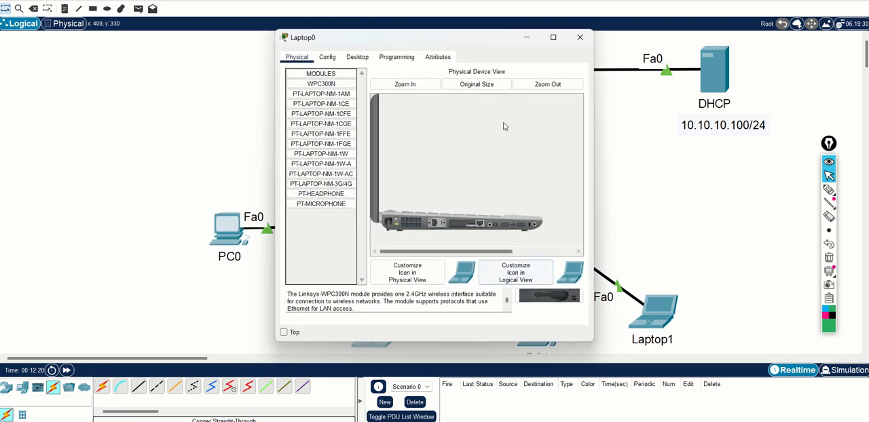
{"action": "left_click", "coordinate": [365, 57]}
{"action": "left_click", "coordinate": [316, 93]}
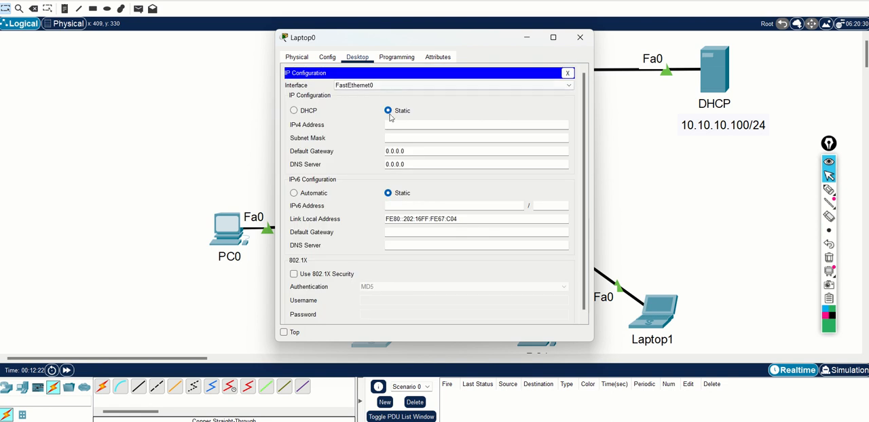
{"action": "left_click", "coordinate": [303, 112]}
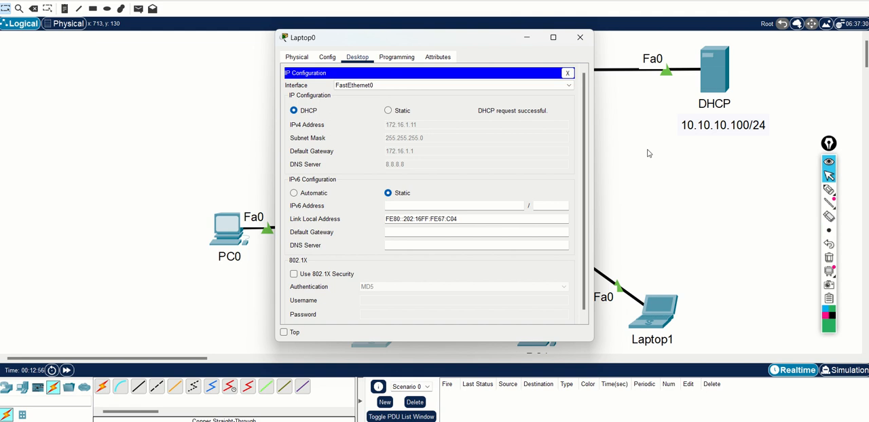
{"action": "left_click", "coordinate": [580, 37]}
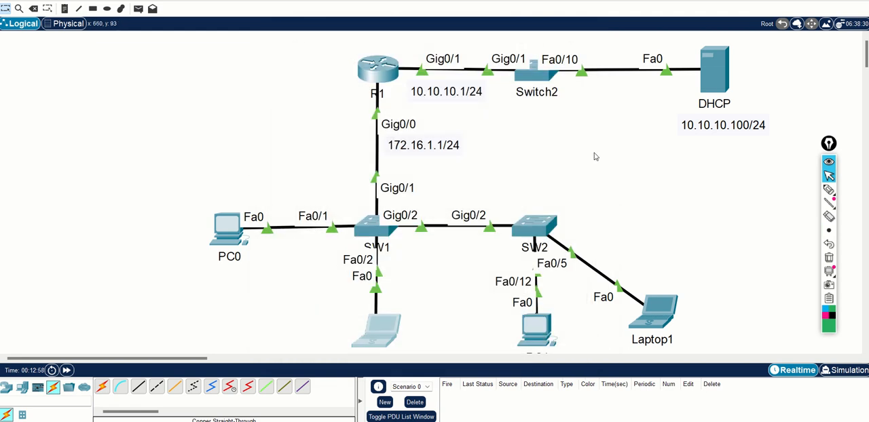
Open PC0's Command Prompt and widen its window
{"action": "left_click", "coordinate": [226, 227]}
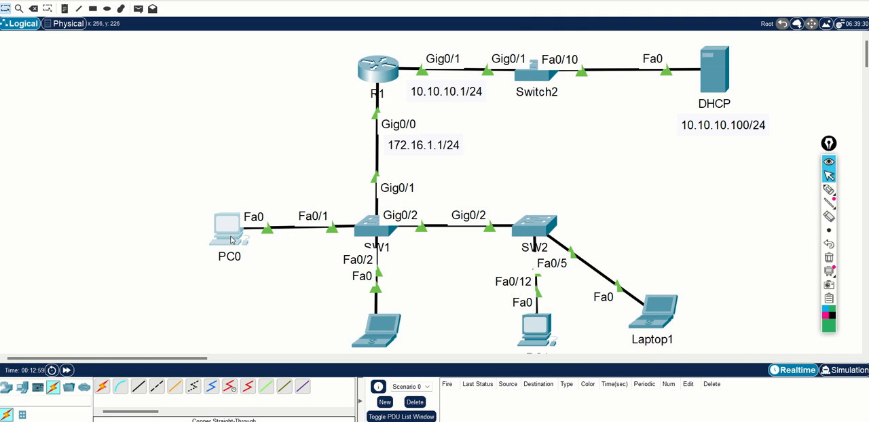
{"action": "left_click", "coordinate": [443, 89]}
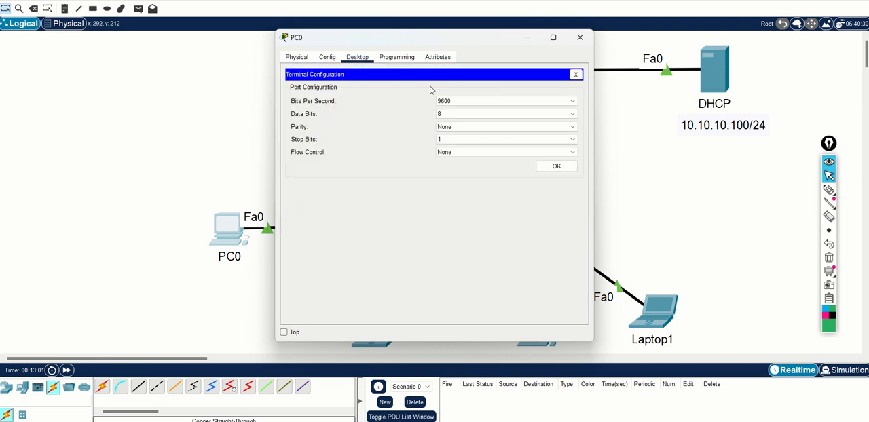
{"action": "left_click", "coordinate": [576, 74]}
{"action": "left_click", "coordinate": [490, 90]}
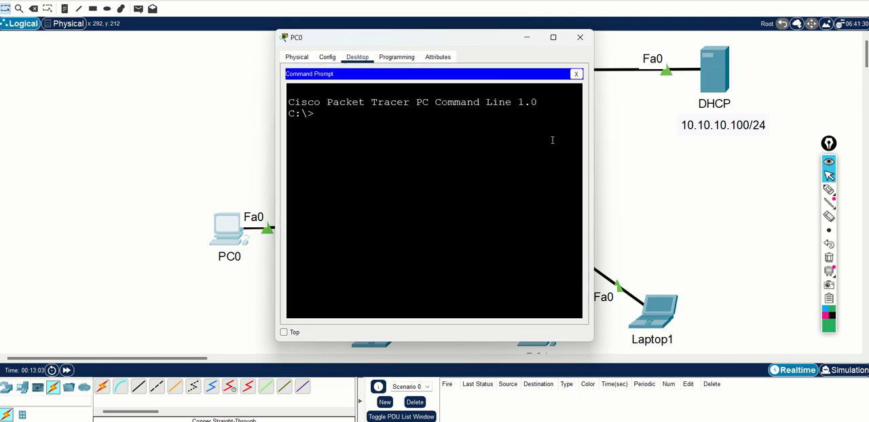
{"action": "left_click_drag", "start_coordinate": [593, 160], "coordinate": [831, 163]}
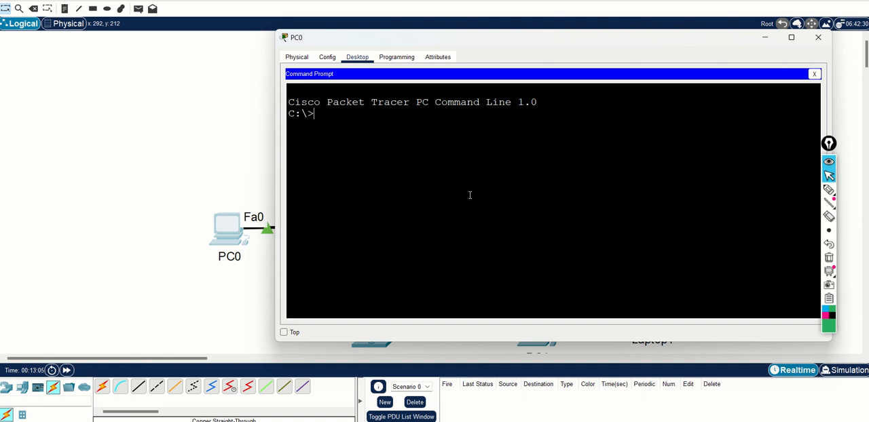
Run ipconfig /all on PC0, examine the IPv4 address obtained, and page to the end of the listing
{"action": "type", "text": "ipconfig /all"}
{"action": "key", "text": "Return"}
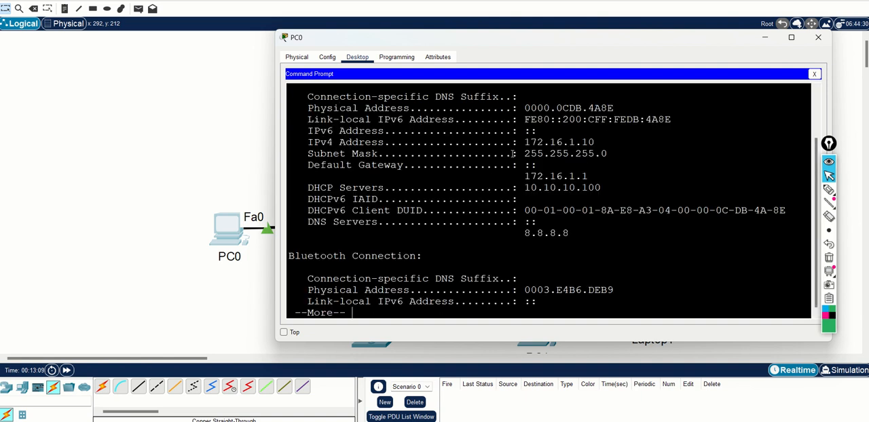
{"action": "left_click_drag", "start_coordinate": [524, 142], "coordinate": [607, 144]}
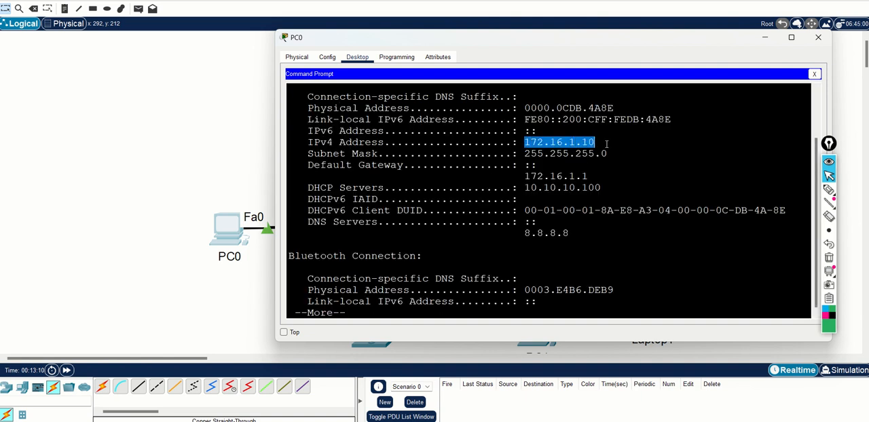
{"action": "left_click", "coordinate": [526, 228]}
{"action": "key", "text": "Return"}
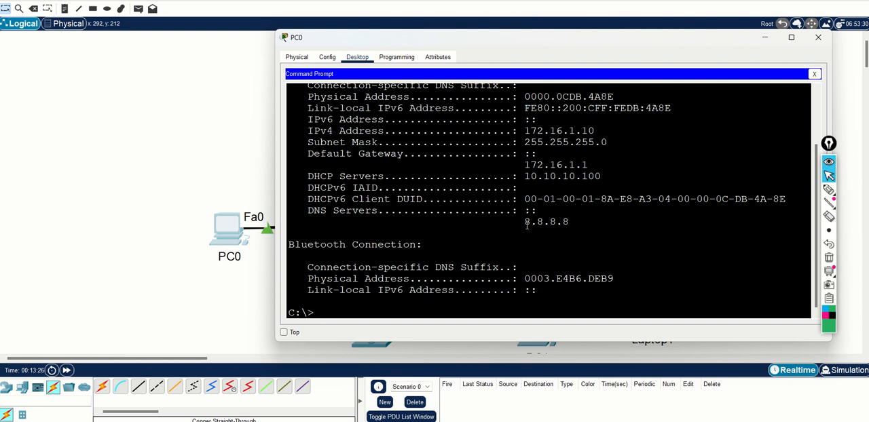
Release PC0's DHCP lease with ipconfig /release and check the IP address in the output
{"action": "type", "text": "ipconfig /release"}
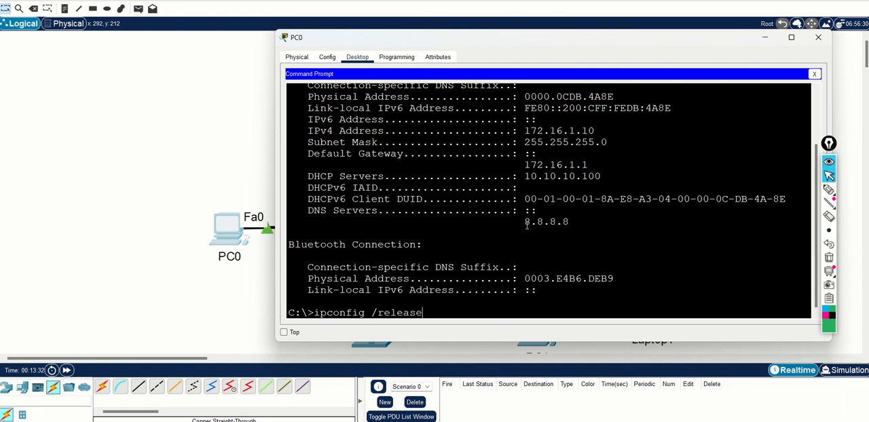
{"action": "key", "text": "Return"}
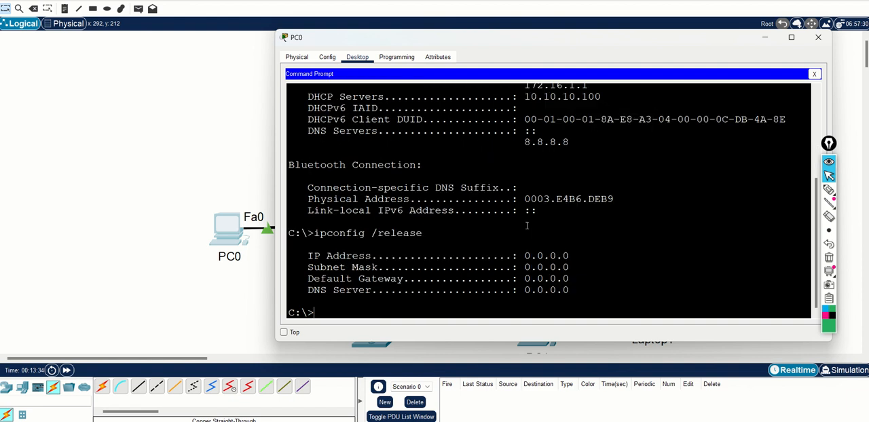
{"action": "left_click_drag", "start_coordinate": [523, 256], "coordinate": [569, 258]}
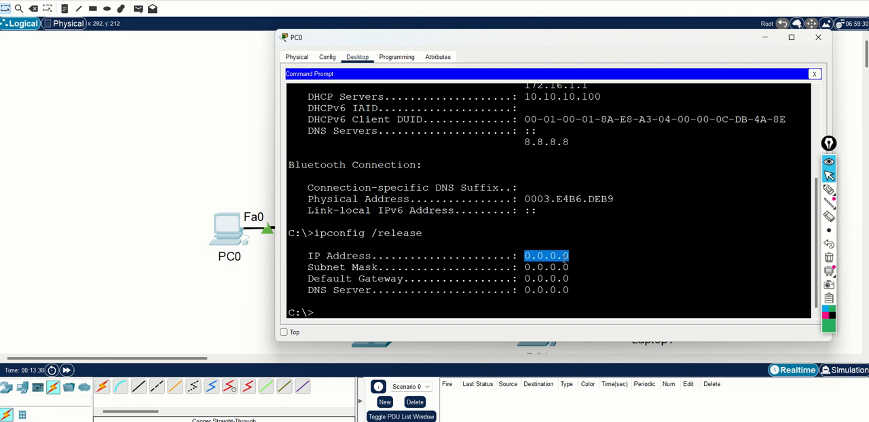
{"action": "left_click", "coordinate": [577, 250]}
Run ipconfig /all on PC0 to examine its full address configuration after the lease release
{"action": "key", "text": "Up"}
{"action": "key", "text": "BackSpace"}
{"action": "key", "text": "BackSpace"}
{"action": "key", "text": "BackSpace"}
{"action": "key", "text": "BackSpace"}
{"action": "key", "text": "BackSpace"}
{"action": "key", "text": "BackSpace"}
{"action": "key", "text": "BackSpace"}
{"action": "type", "text": "all"}
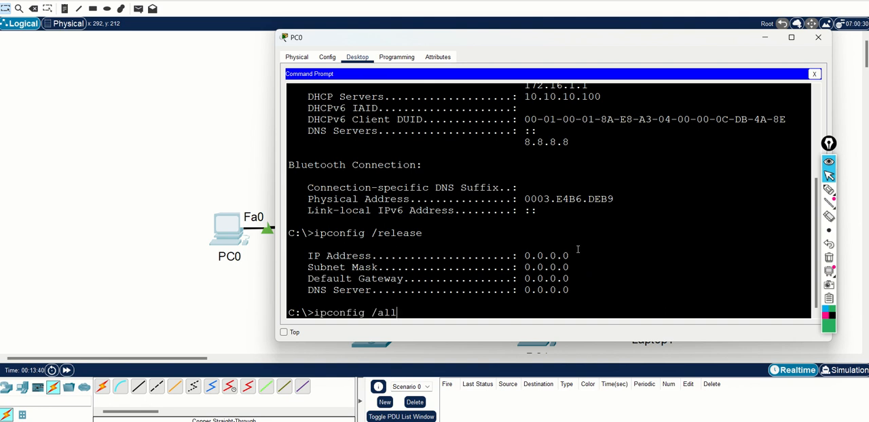
{"action": "key", "text": "Return"}
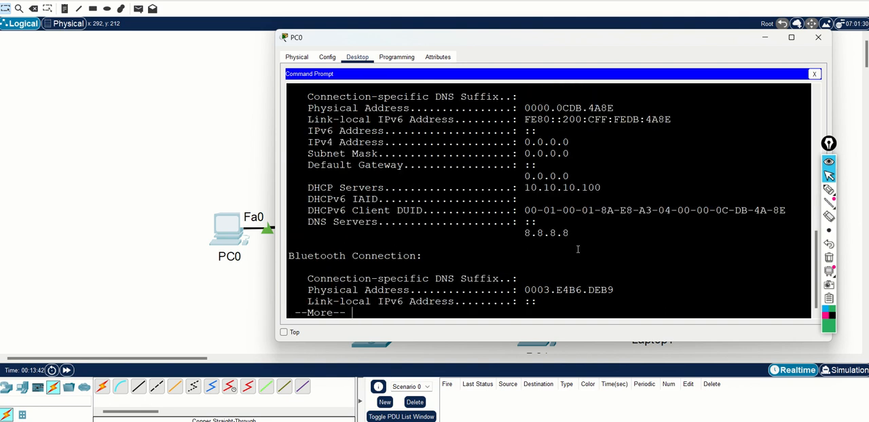
{"action": "key", "text": "Return"}
{"action": "key", "text": "Return"}
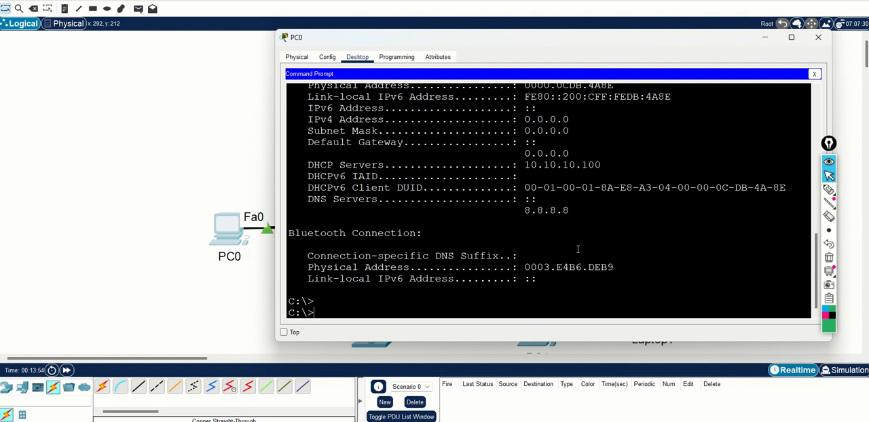
Repeat ipconfig /all twice on PC0 to recheck its IPv4 address, gateway and DHCP server
{"action": "key", "text": "Up"}
{"action": "key", "text": "Return"}
{"action": "key", "text": "Return"}
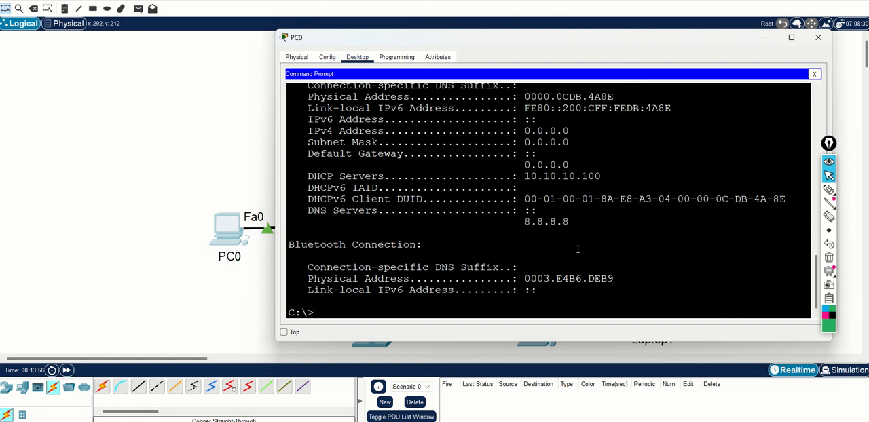
{"action": "key", "text": "Return"}
{"action": "key", "text": "Up"}
{"action": "key", "text": "Return"}
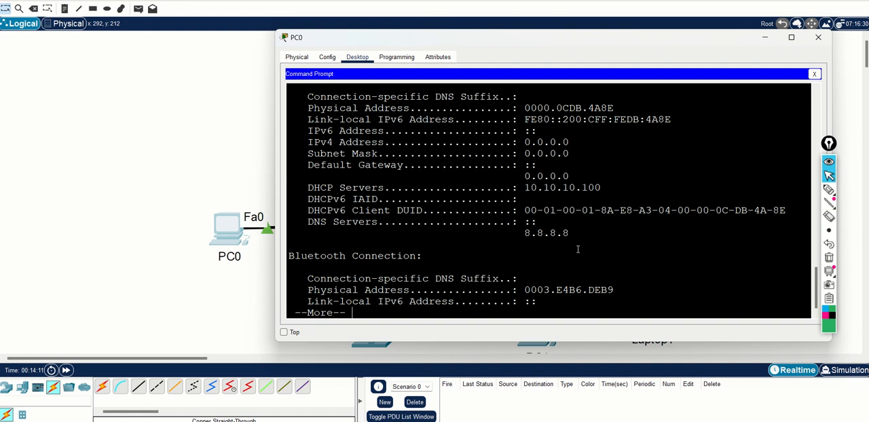
{"action": "type", "text": "ipconfig "}
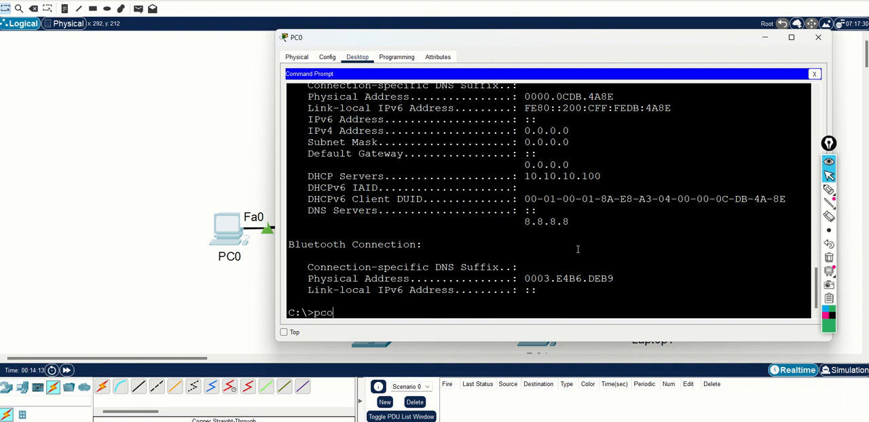
{"action": "type", "text": "/renew"}
{"action": "key", "text": "Return"}
{"action": "key", "text": "Up"}
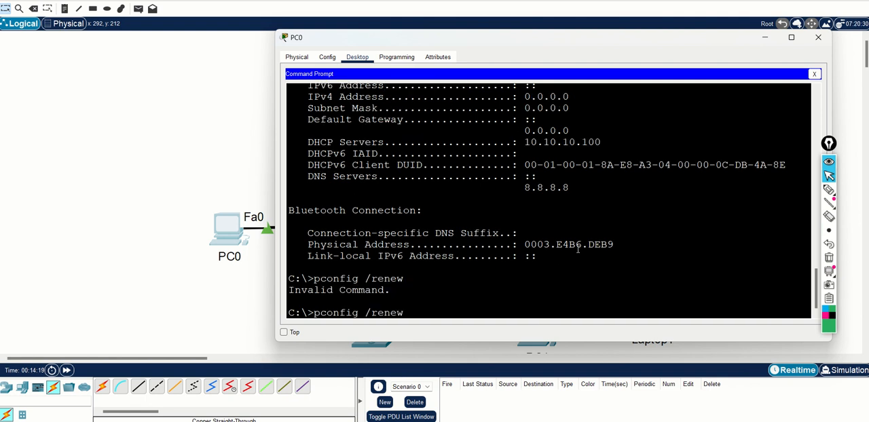
{"action": "key", "text": "BackSpace"}
{"action": "key", "text": "BackSpace"}
{"action": "key", "text": "BackSpace"}
{"action": "key", "text": "BackSpace"}
{"action": "key", "text": "BackSpace"}
{"action": "key", "text": "BackSpace"}
{"action": "key", "text": "BackSpace"}
{"action": "key", "text": "BackSpace"}
{"action": "key", "text": "BackSpace"}
{"action": "key", "text": "BackSpace"}
{"action": "key", "text": "BackSpace"}
{"action": "key", "text": "BackSpace"}
{"action": "key", "text": "BackSpace"}
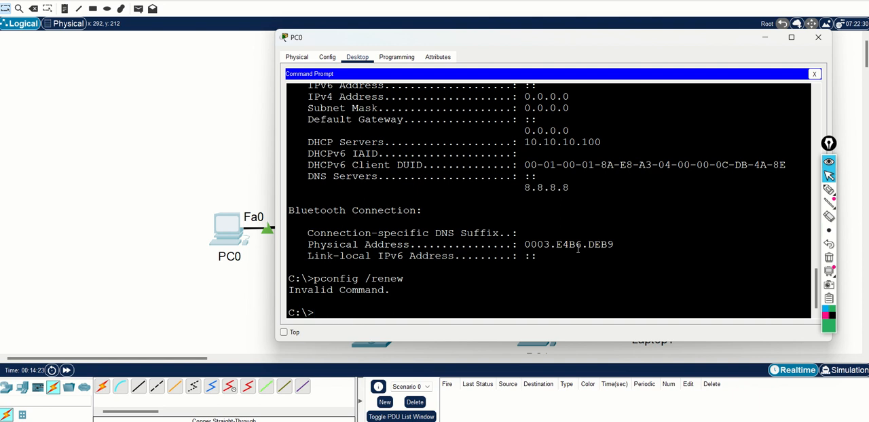
Request a new DHCP lease for PC0 with ipconfig /renew
{"action": "type", "text": "ipconfig /renew"}
{"action": "key", "text": "Return"}
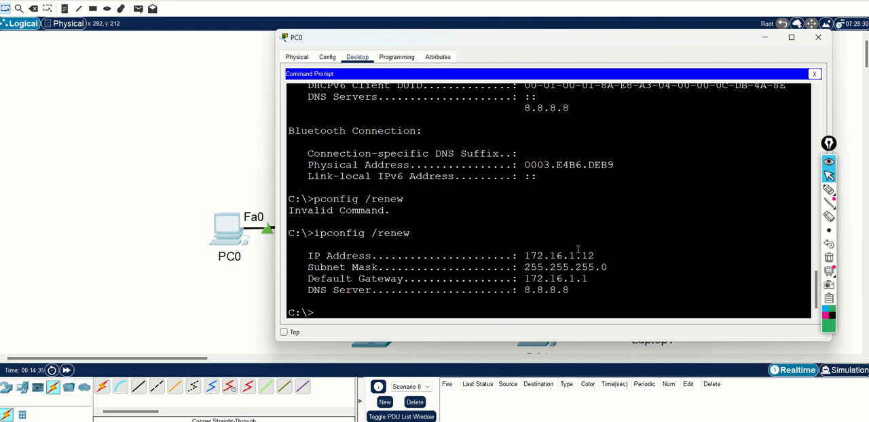
Compare PC0's IPv4 address in the first ipconfig /all output with the address in the ipconfig /renew output
{"action": "scroll", "coordinate": [578, 250], "scroll_direction": "up", "scroll_amount": 10}
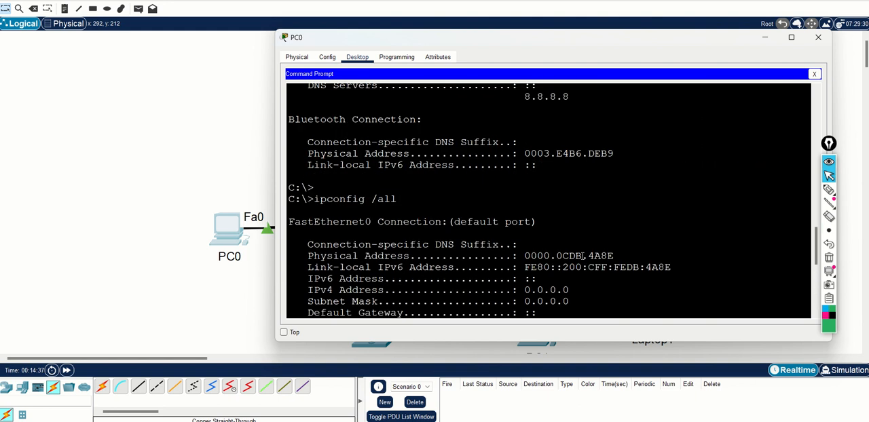
{"action": "scroll", "coordinate": [582, 256], "scroll_direction": "up", "scroll_amount": 5}
{"action": "scroll", "coordinate": [582, 256], "scroll_direction": "down", "scroll_amount": 12}
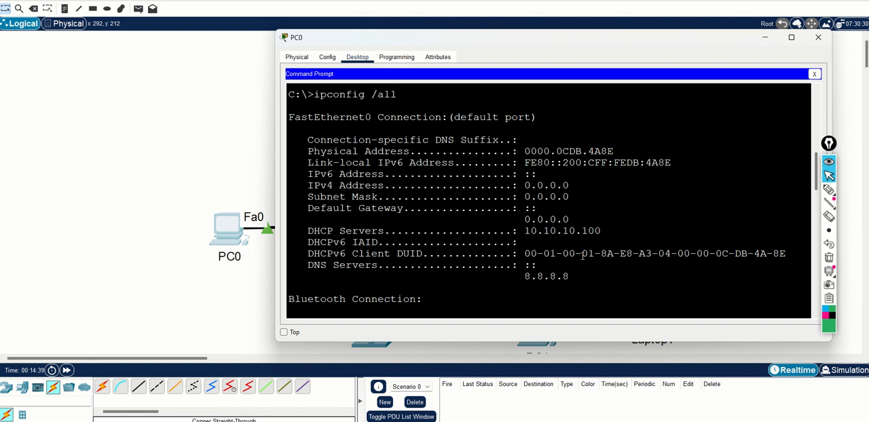
{"action": "scroll", "coordinate": [582, 256], "scroll_direction": "up", "scroll_amount": 2}
{"action": "scroll", "coordinate": [582, 256], "scroll_direction": "up", "scroll_amount": 2}
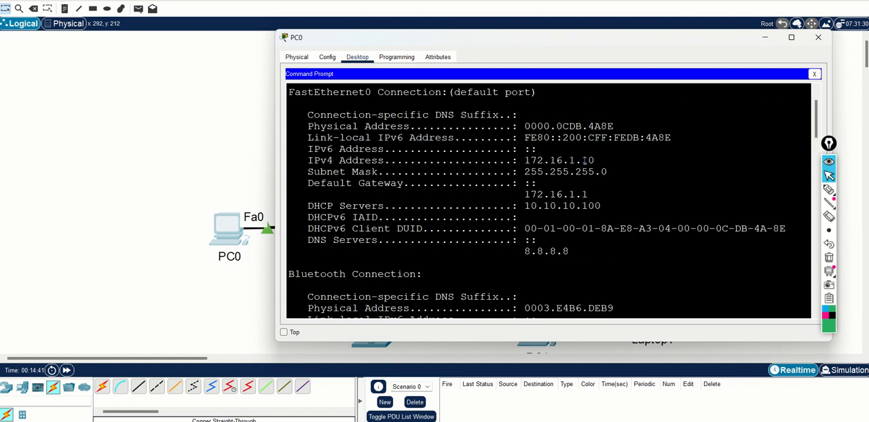
{"action": "left_click_drag", "start_coordinate": [595, 161], "coordinate": [524, 161]}
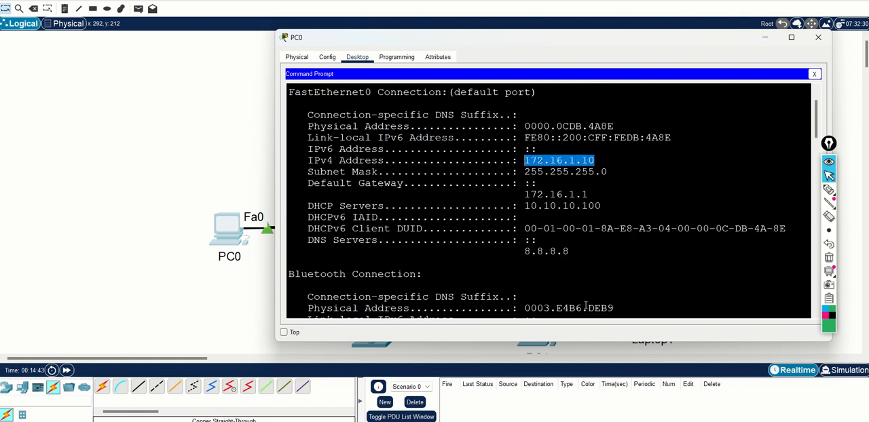
{"action": "scroll", "coordinate": [585, 301], "scroll_direction": "down", "scroll_amount": 10}
{"action": "scroll", "coordinate": [597, 298], "scroll_direction": "up", "scroll_amount": 1}
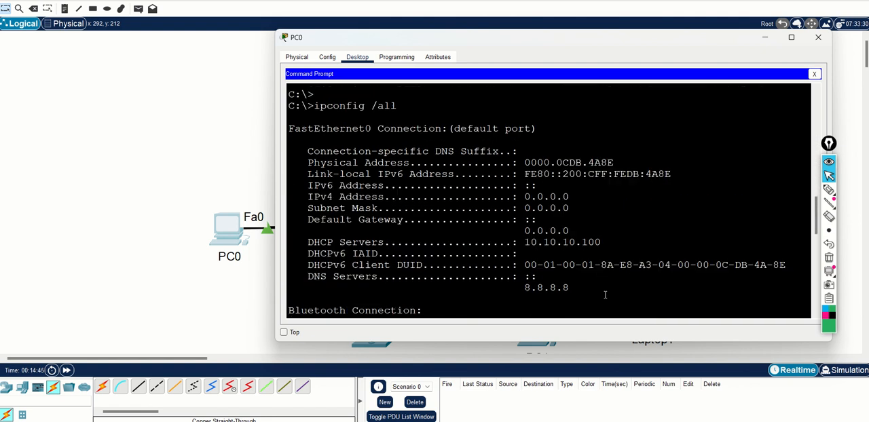
{"action": "scroll", "coordinate": [608, 294], "scroll_direction": "down", "scroll_amount": 2}
{"action": "scroll", "coordinate": [608, 294], "scroll_direction": "down", "scroll_amount": 4}
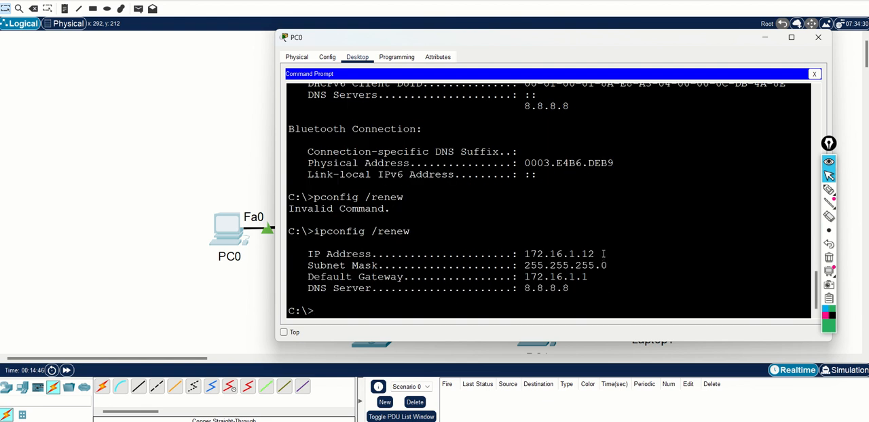
{"action": "left_click_drag", "start_coordinate": [598, 254], "coordinate": [524, 254]}
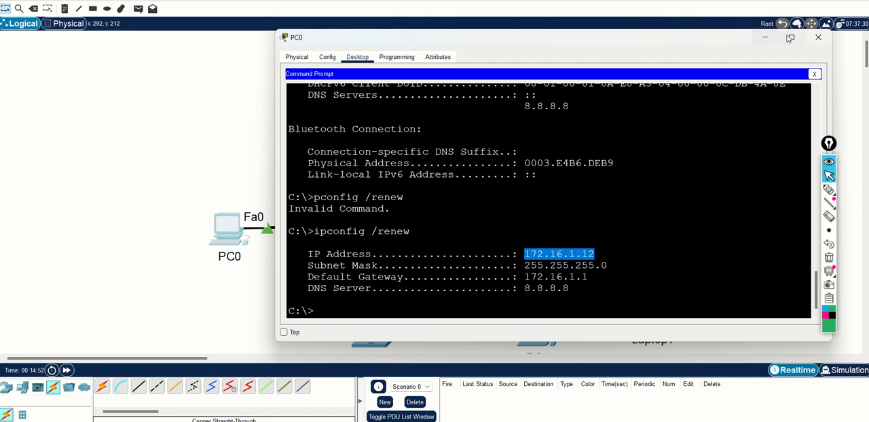
Close PC0's configuration window and point out the 172.16.1.1/24 label and the client network in the topology
{"action": "left_click", "coordinate": [817, 38]}
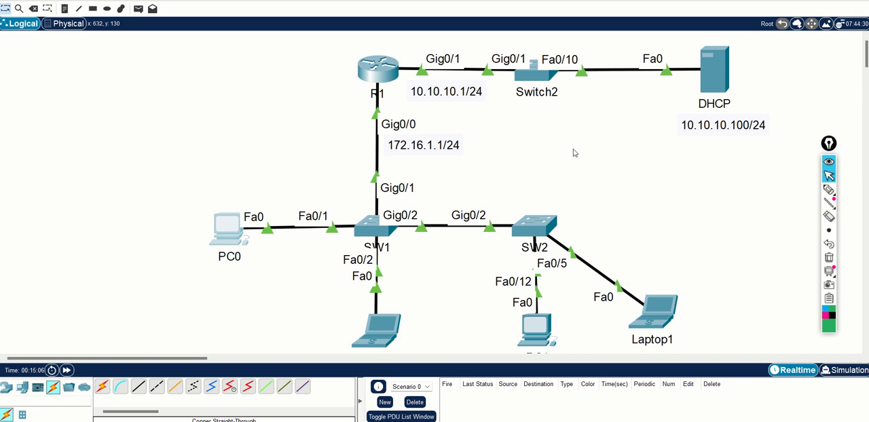
{"action": "left_click", "coordinate": [441, 151]}
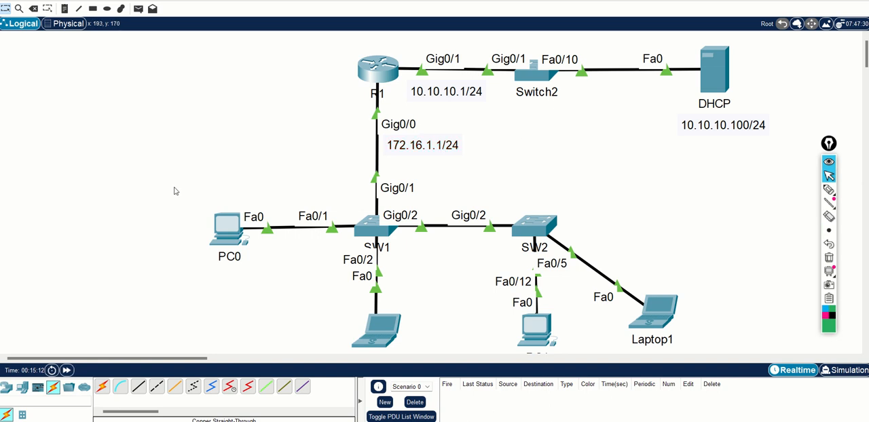
{"action": "left_click_drag", "start_coordinate": [175, 188], "coordinate": [715, 276]}
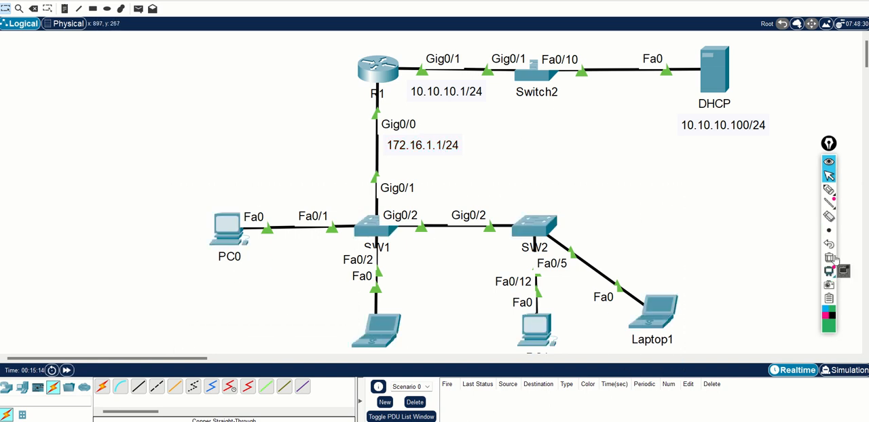
Mark the client network and R1's Gig0/0 interface with its 172.16.1.1/24 address in green ink, and clear the markings
{"action": "left_click", "coordinate": [829, 190]}
{"action": "mouse_move", "coordinate": [258, 198]}
{"action": "left_mouse_down"}
{"action": "mouse_move", "coordinate": [317, 358]}
{"action": "mouse_move", "coordinate": [673, 290]}
{"action": "mouse_move", "coordinate": [306, 192]}
{"action": "mouse_move", "coordinate": [258, 202]}
{"action": "left_mouse_up"}
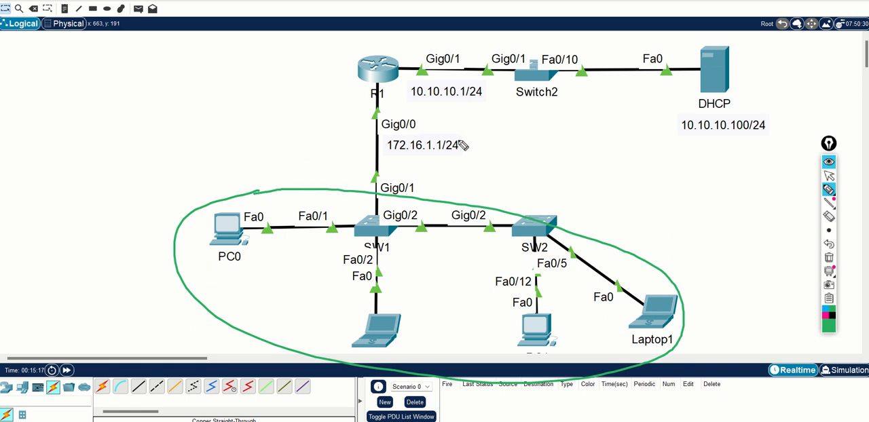
{"action": "mouse_move", "coordinate": [410, 114]}
{"action": "left_mouse_down"}
{"action": "mouse_move", "coordinate": [389, 113]}
{"action": "mouse_move", "coordinate": [376, 129]}
{"action": "mouse_move", "coordinate": [416, 133]}
{"action": "mouse_move", "coordinate": [439, 124]}
{"action": "mouse_move", "coordinate": [416, 116]}
{"action": "mouse_move", "coordinate": [483, 132]}
{"action": "mouse_move", "coordinate": [471, 148]}
{"action": "mouse_move", "coordinate": [479, 146]}
{"action": "left_mouse_up"}
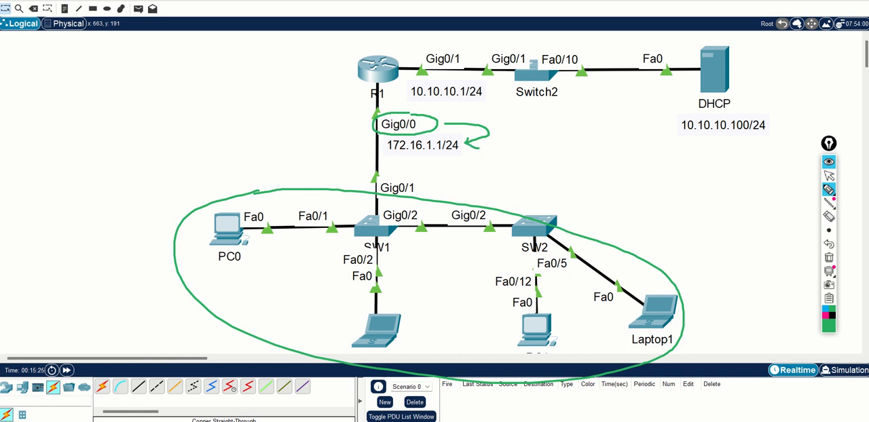
{"action": "left_click", "coordinate": [829, 258]}
{"action": "left_click", "coordinate": [830, 175]}
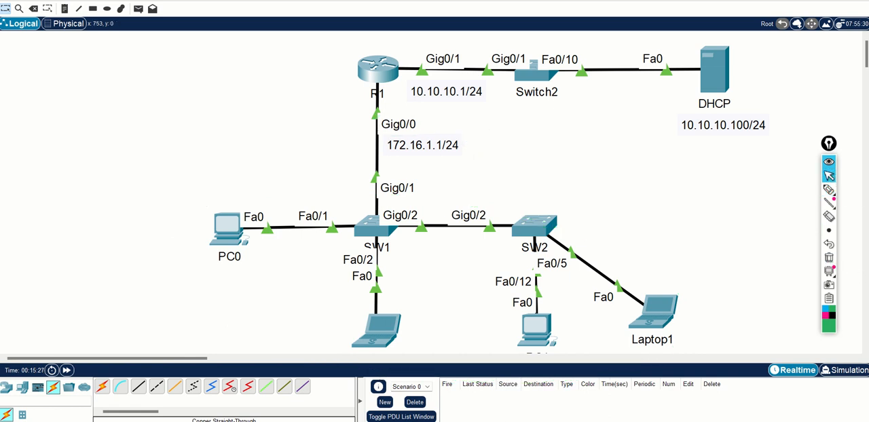